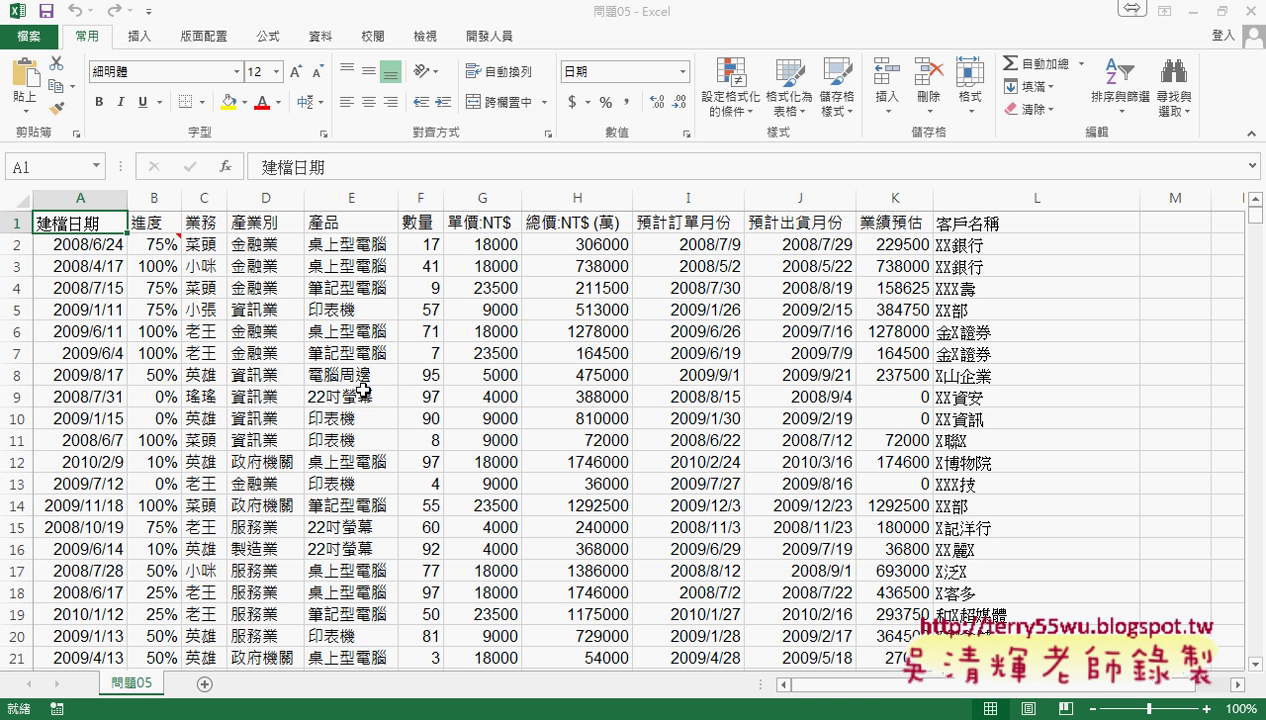
- Check that the data runs to row 2500 and review the 業務, 產業別, 產品, 數量 and 預計訂單月份 columns
key("ctrl+Down")
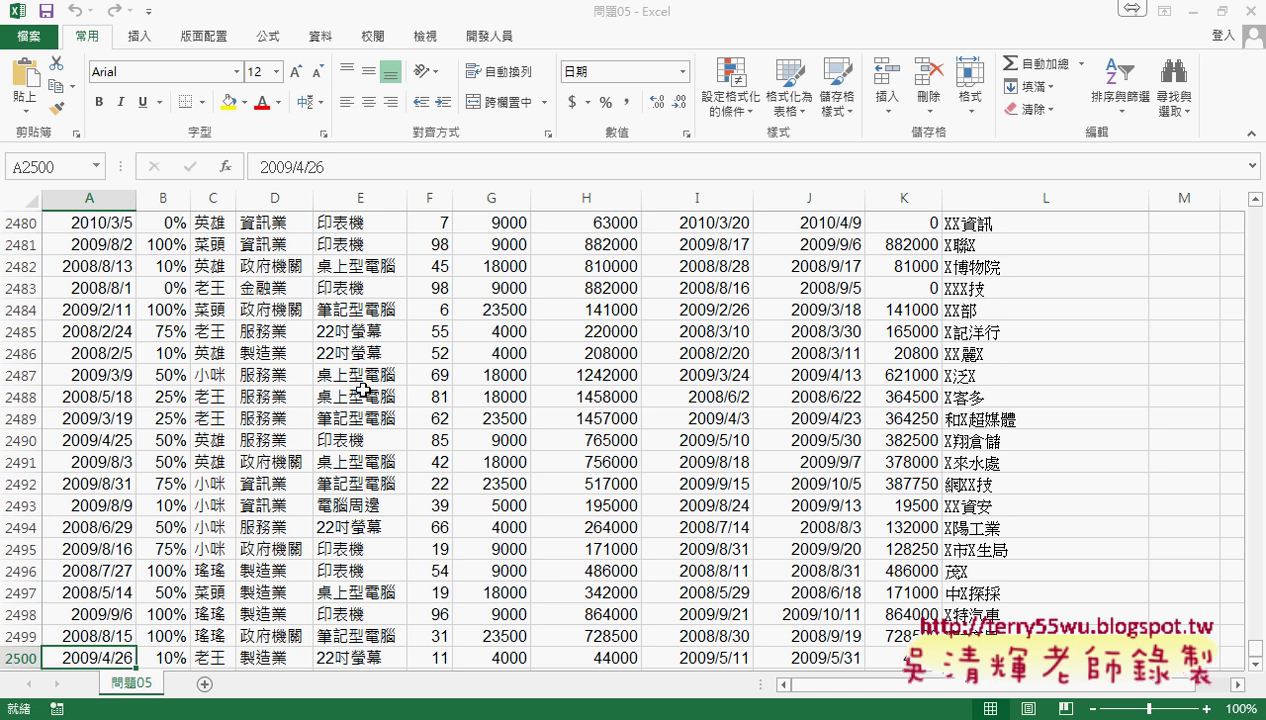
key("ctrl+Up")
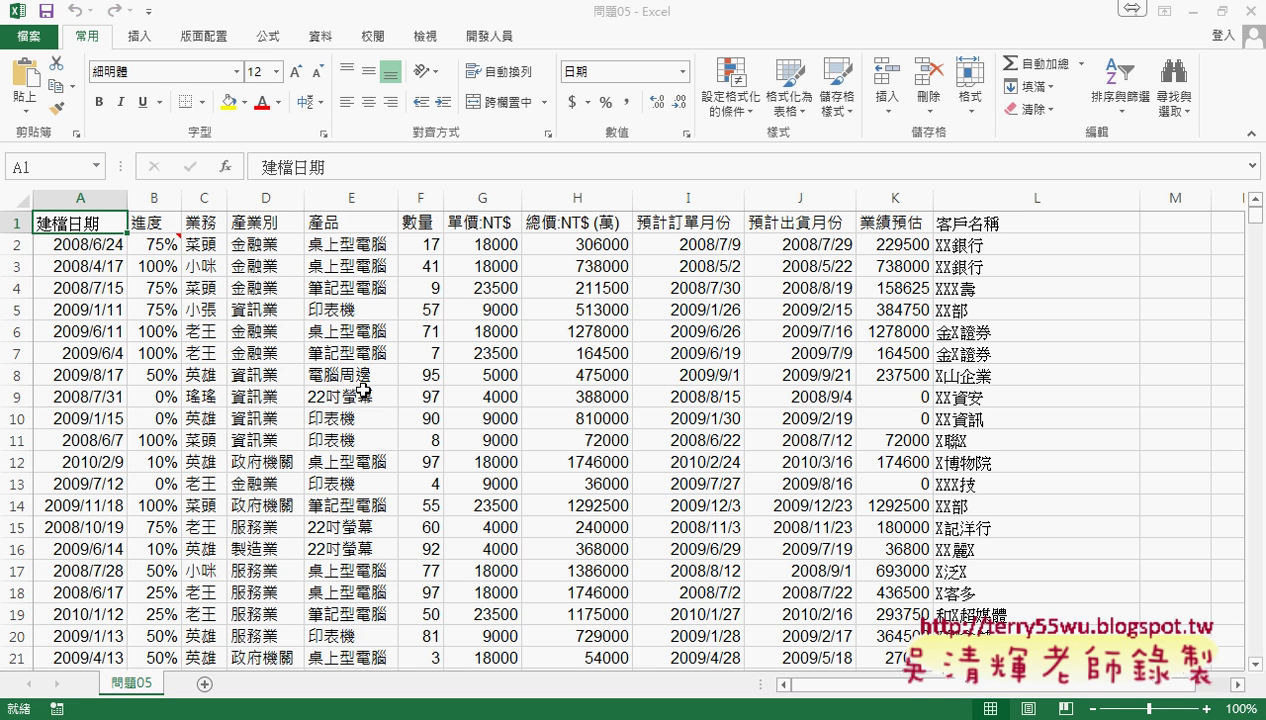
left_click(203, 195)
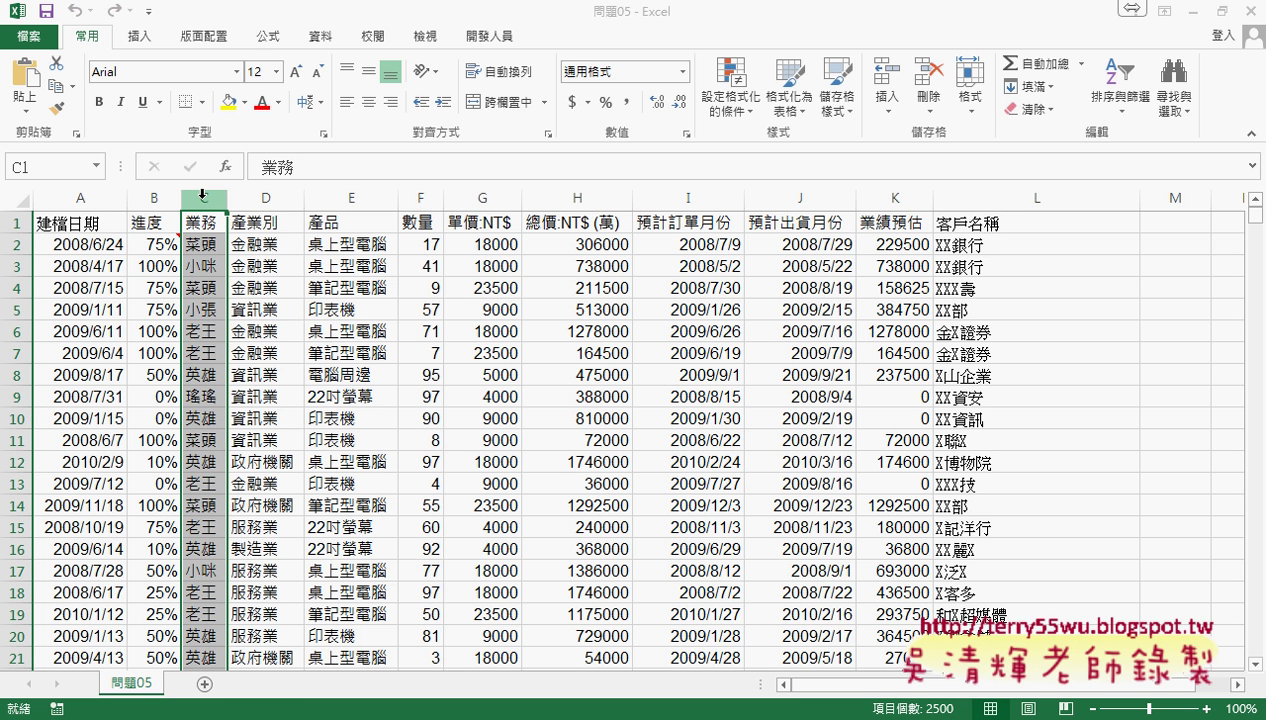
left_click(258, 197)
left_click(331, 197)
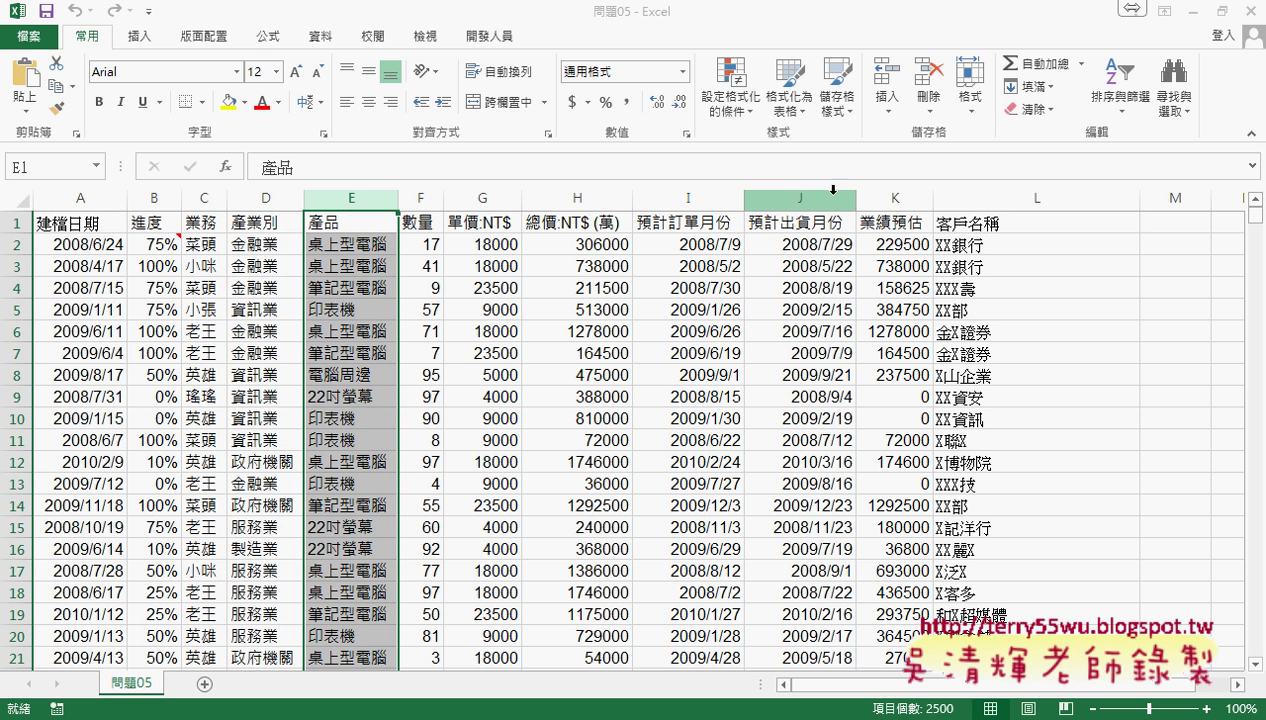
left_click(203, 198)
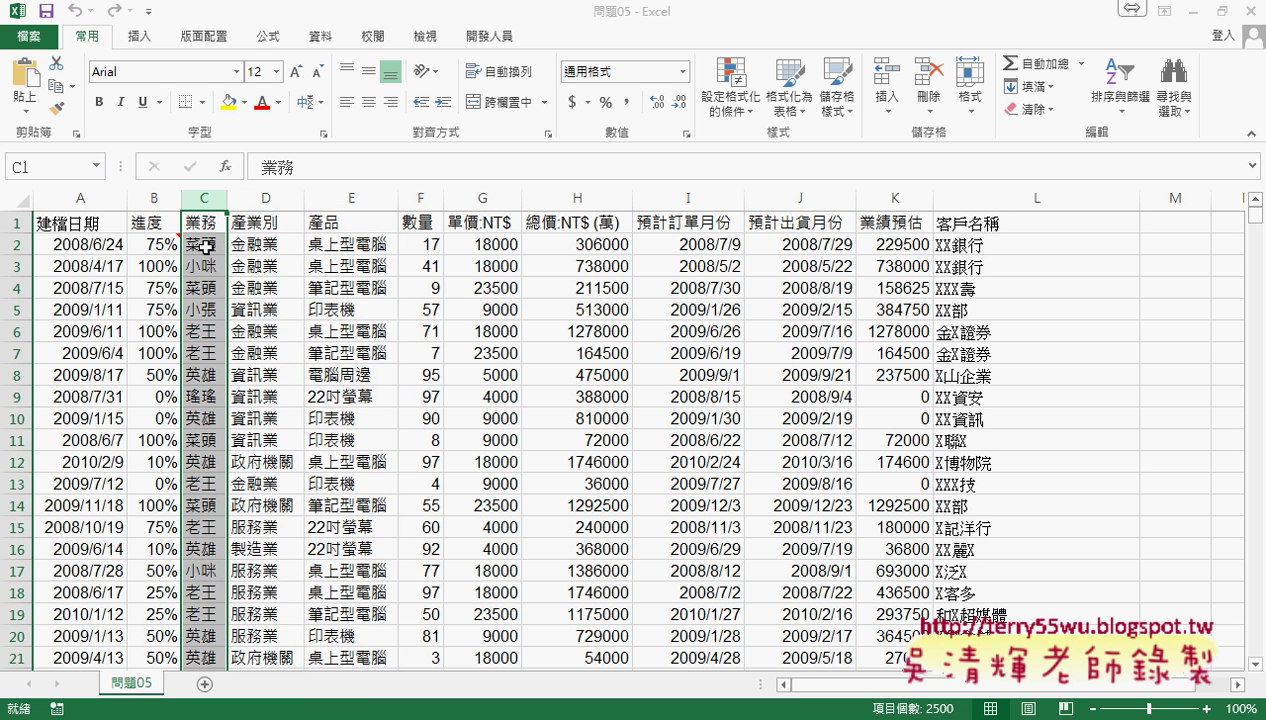
left_click(431, 201)
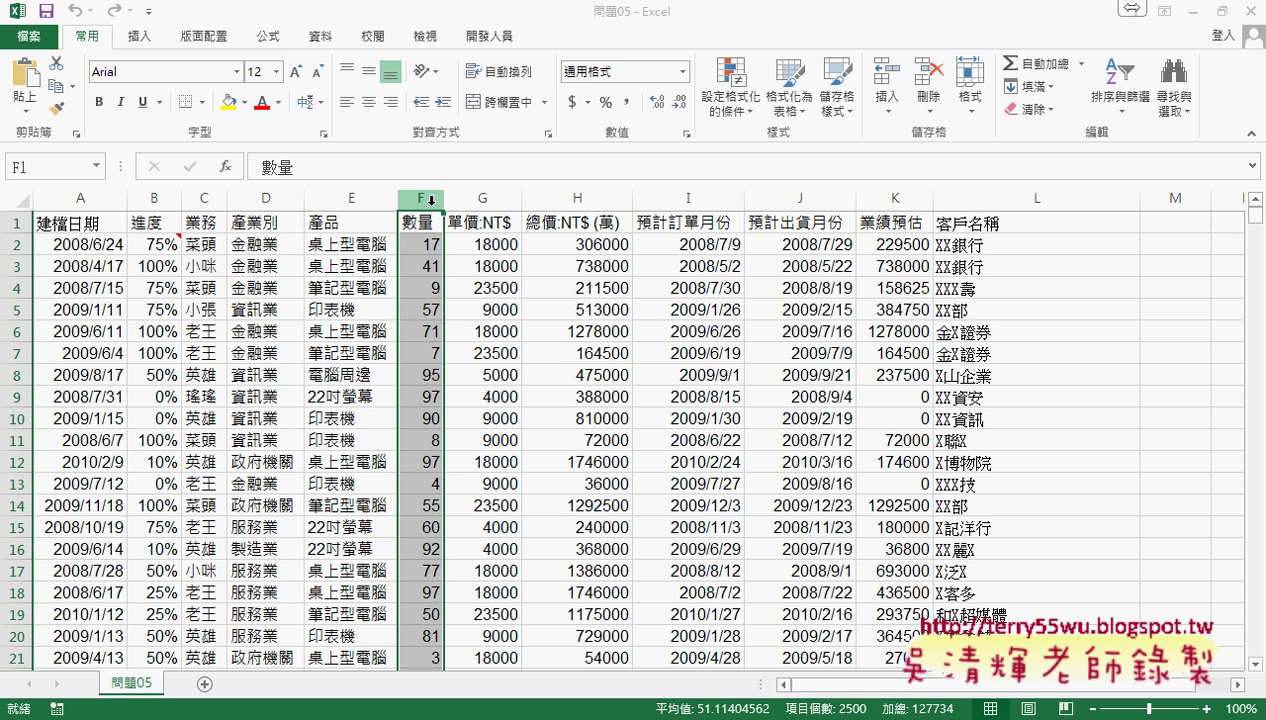
left_click(668, 194)
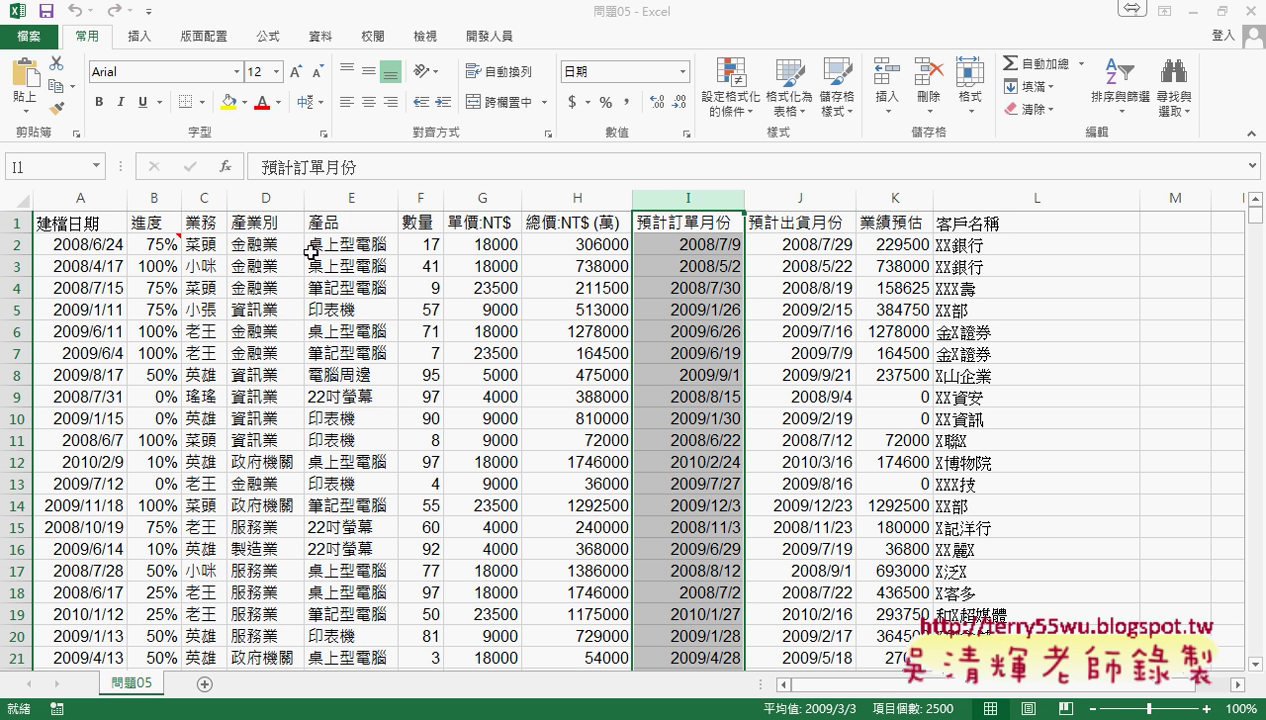
- Select the 業務 column and cells C2 and C1, then show the 開發人員 (Developer) tools
left_click(206, 203)
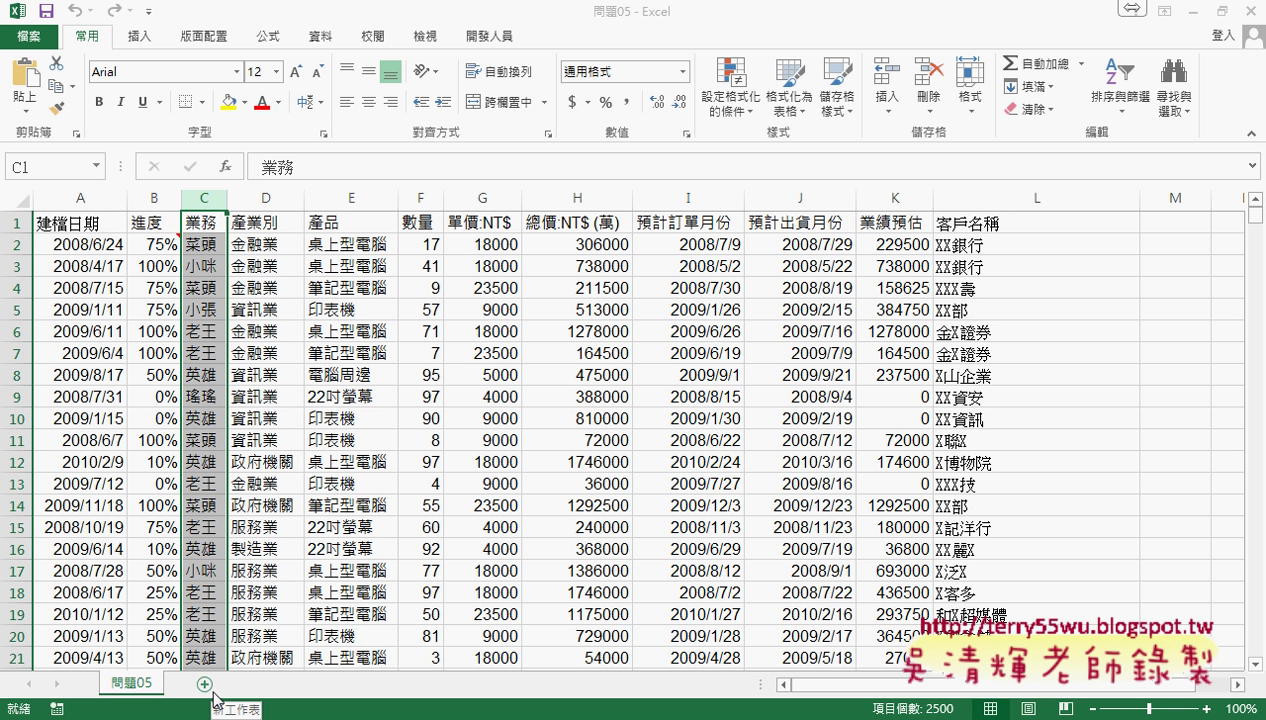
left_click(203, 249)
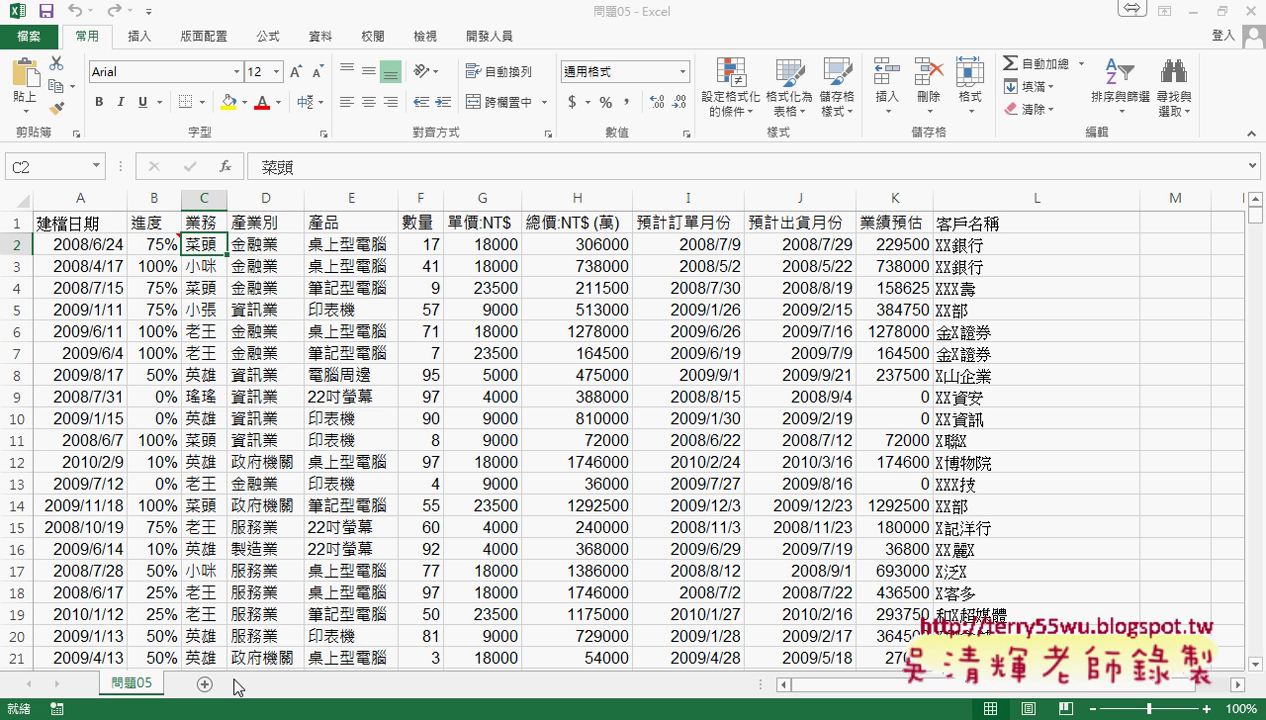
left_click(210, 223)
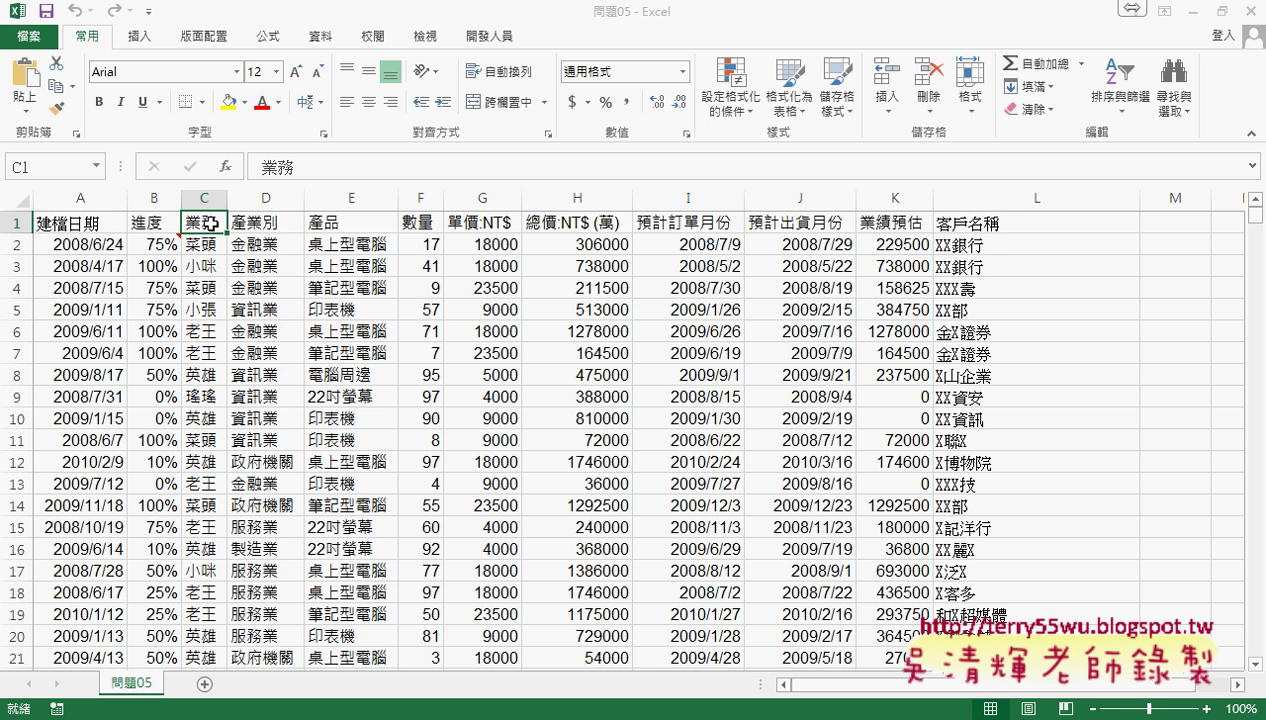
left_click(489, 36)
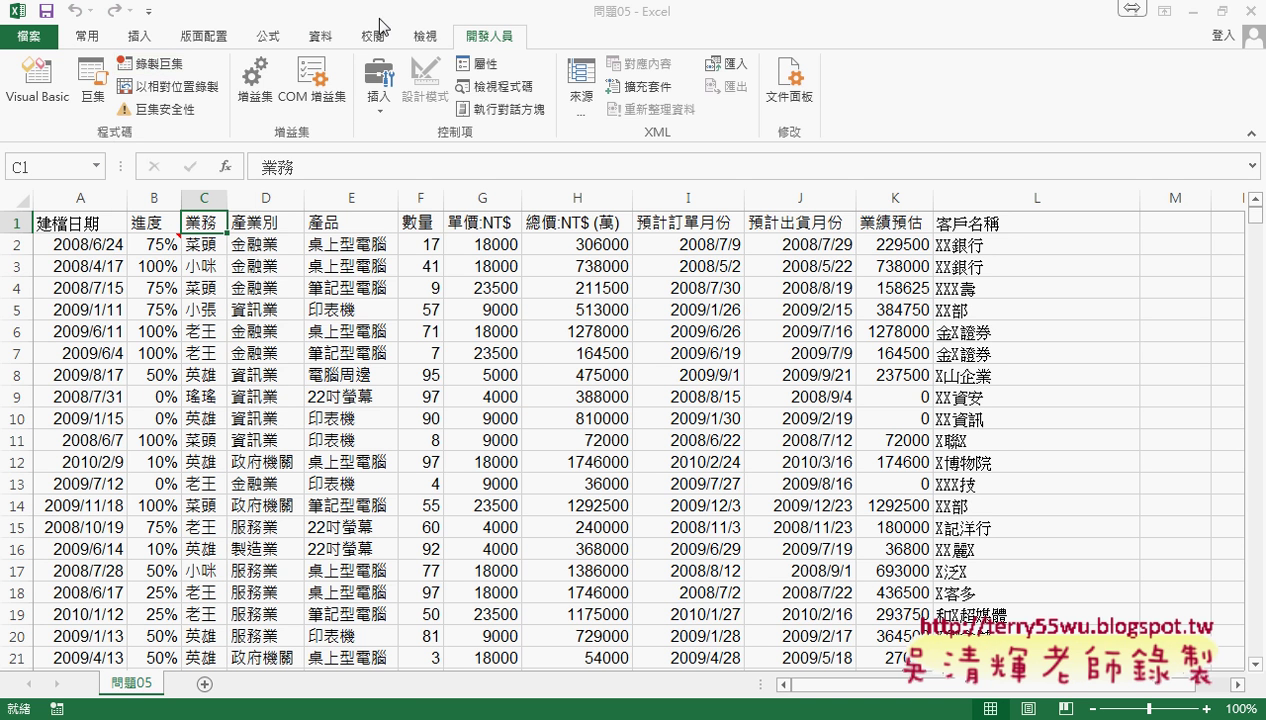
- AutoFilter the 業務 column to only the C2 salesperson (421 of 2499 rows), then select A1
left_click(326, 40)
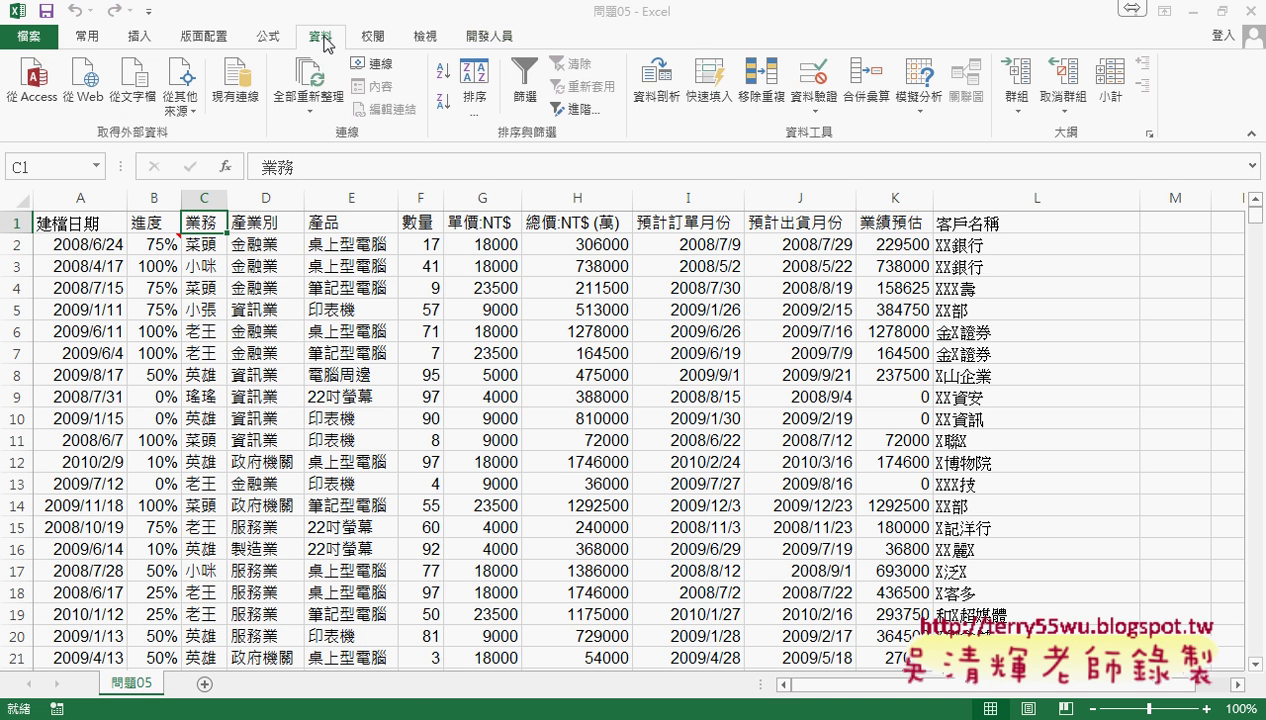
left_click(525, 88)
left_click(219, 224)
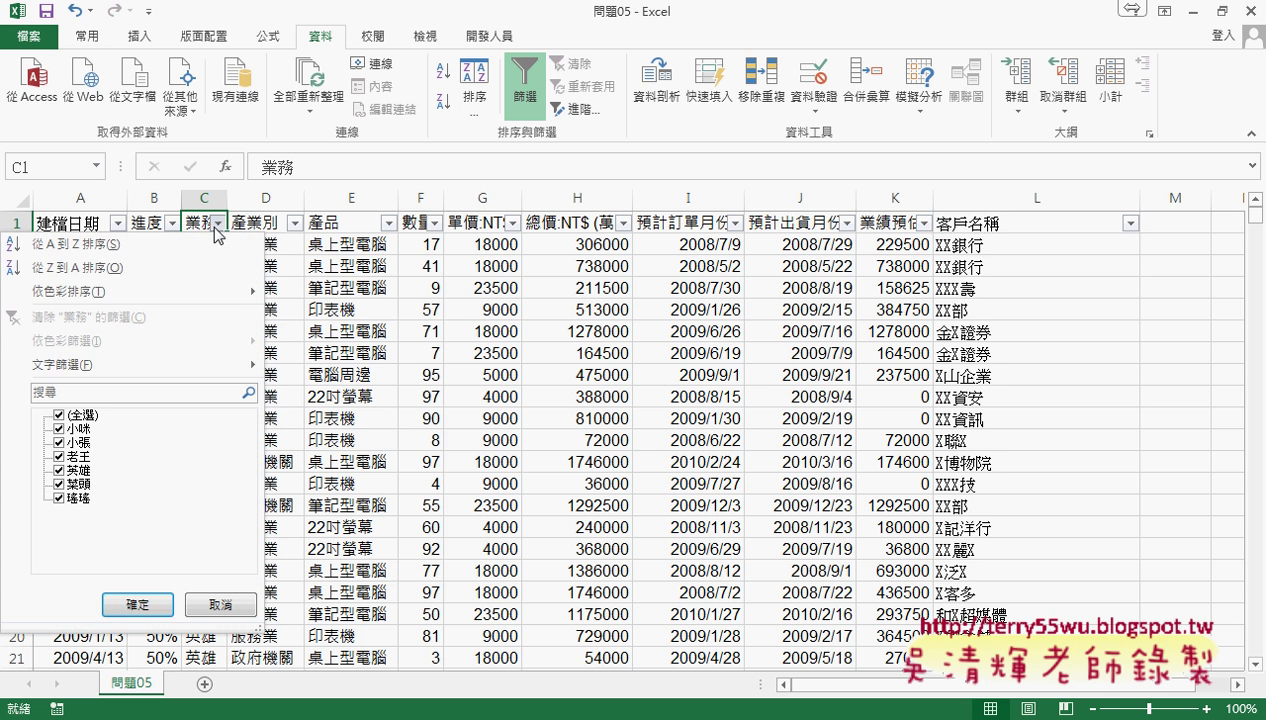
left_click(59, 416)
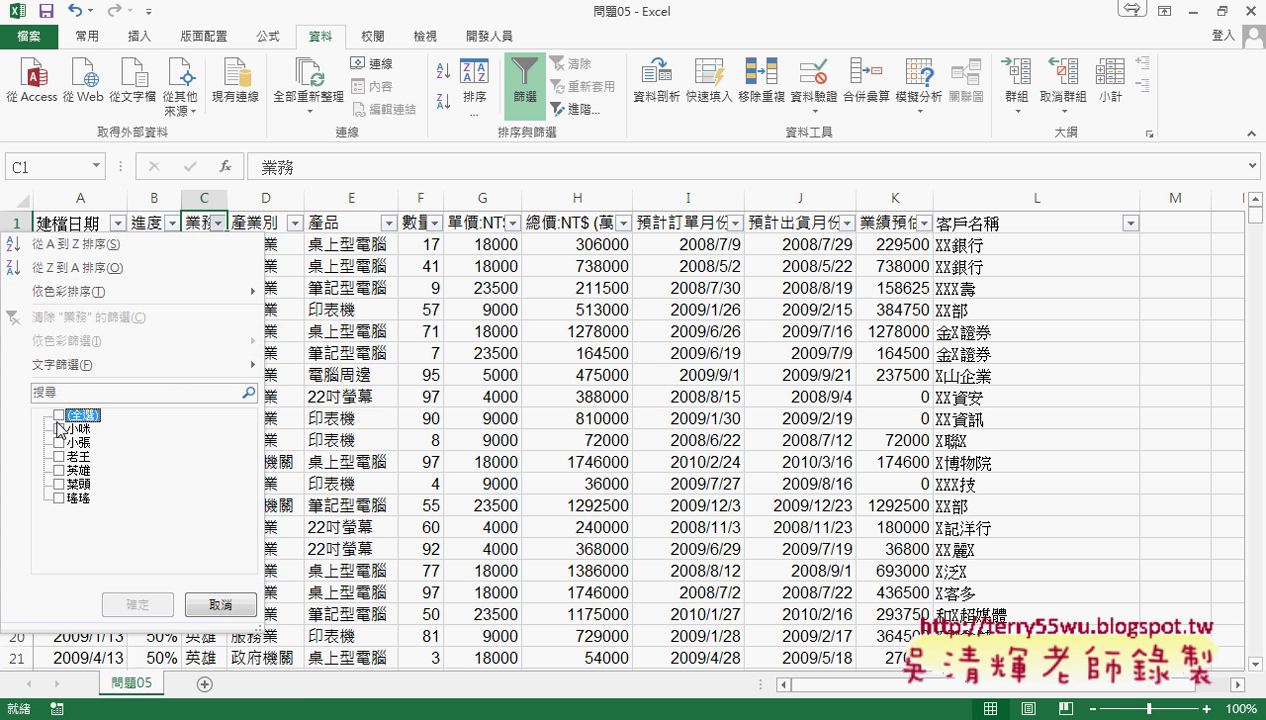
left_click(58, 484)
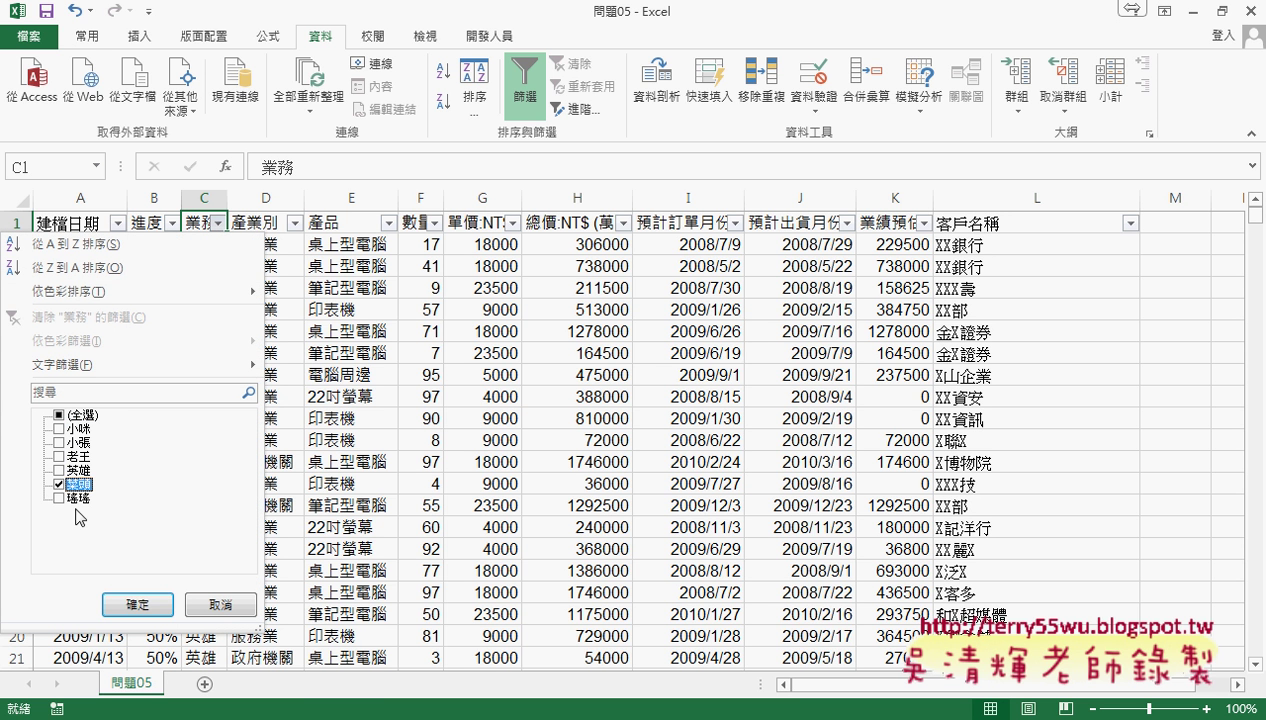
left_click(137, 604)
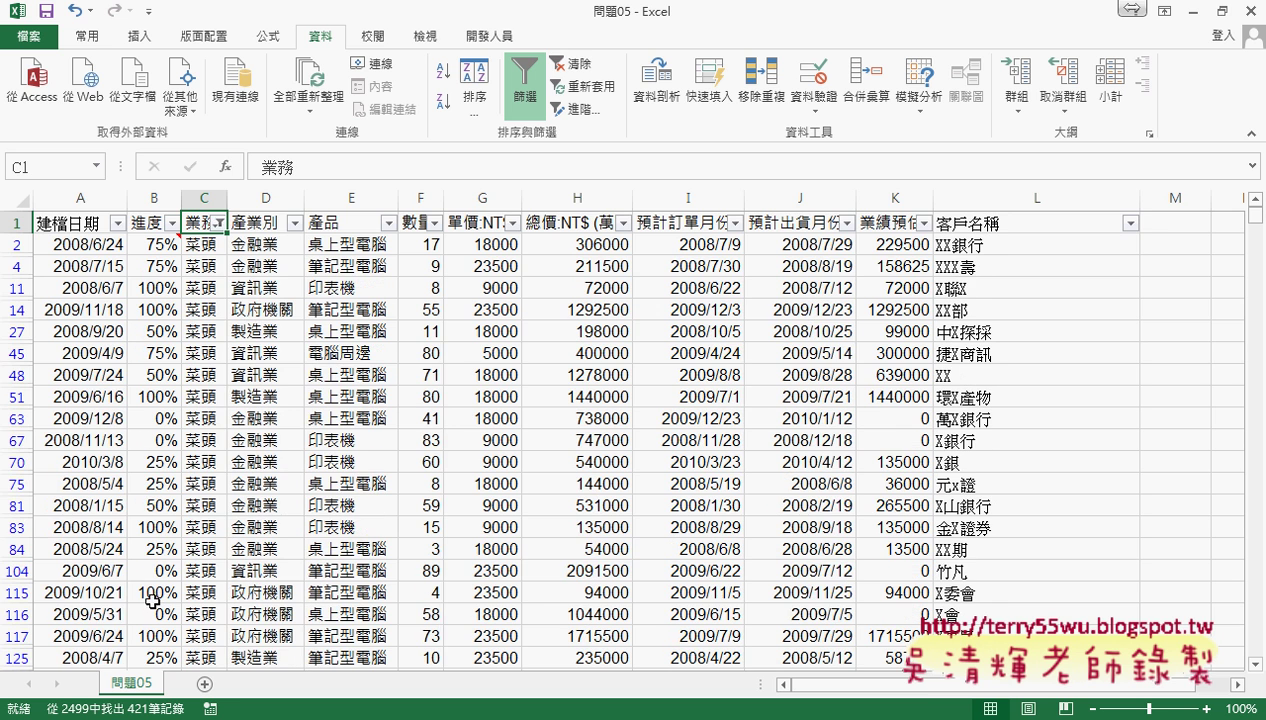
left_click(65, 224)
- Select the filtered range A1:L2497, header included, and copy it
key("ctrl+shift+Right")
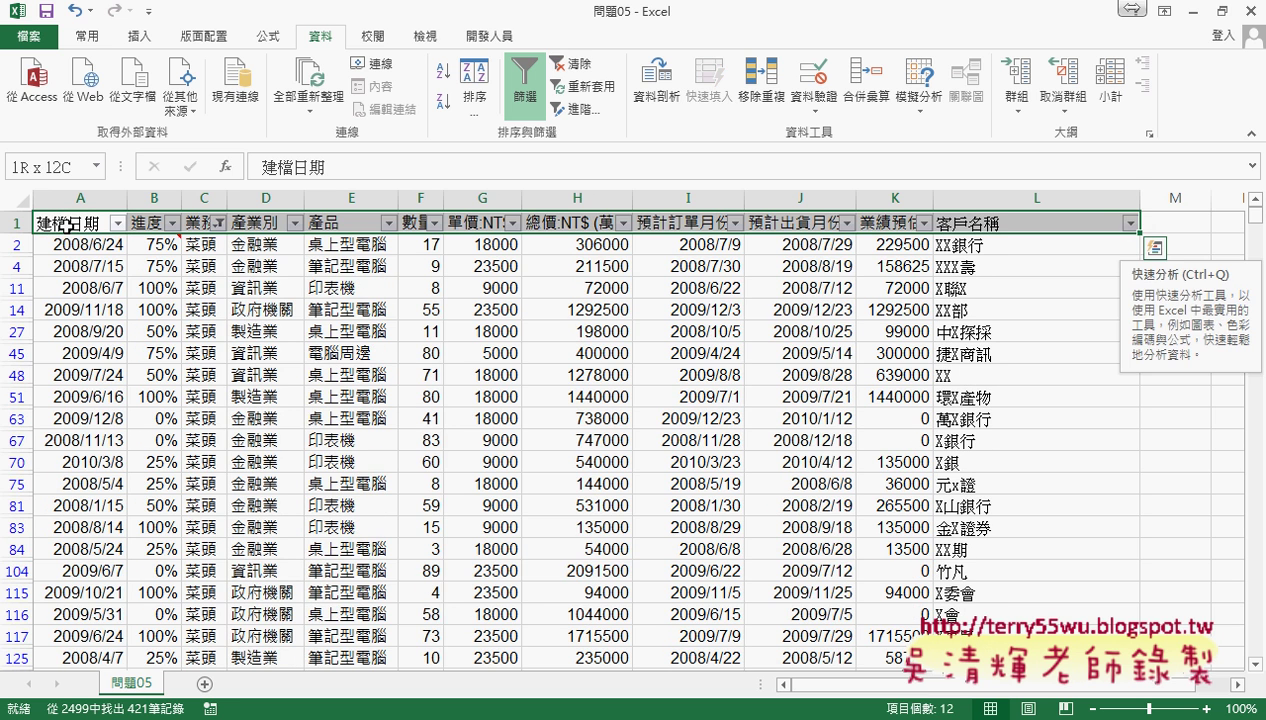
key("ctrl+shift+Down")
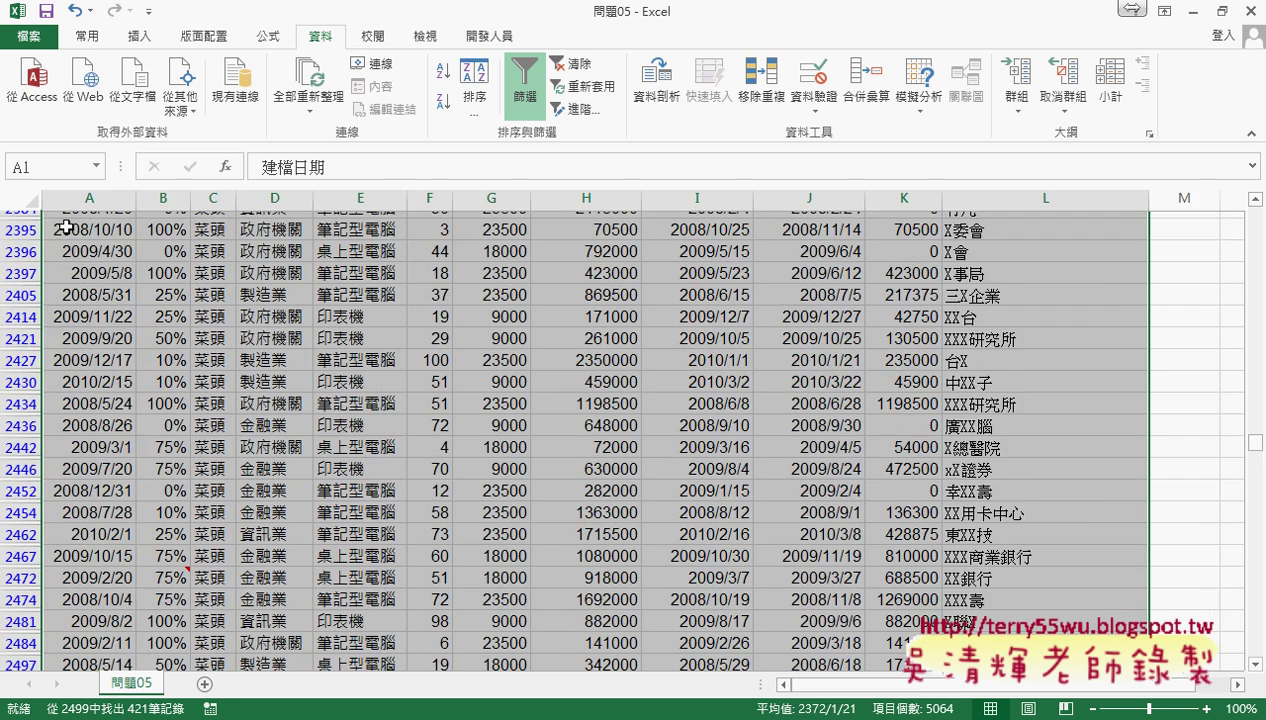
key("ctrl+c")
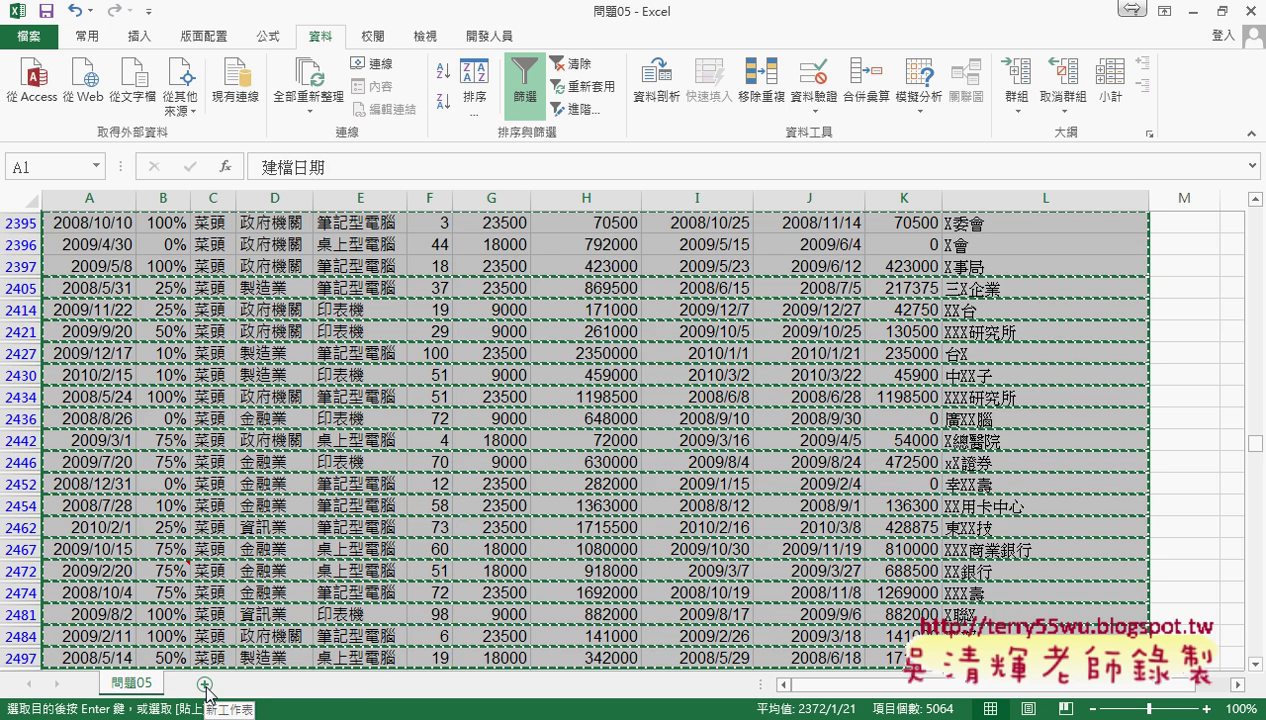
- Add the new sheet 工作表1 and paste the copied rows starting at A1
left_click(205, 684)
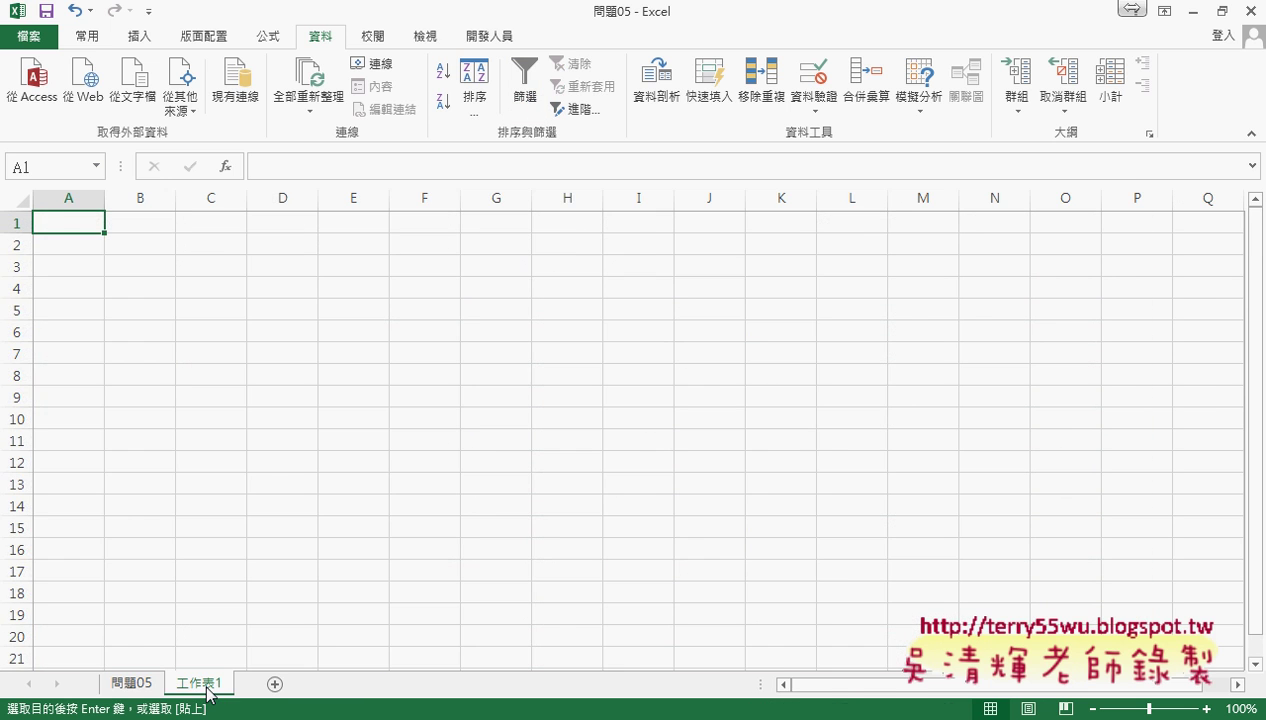
key("ctrl+v")
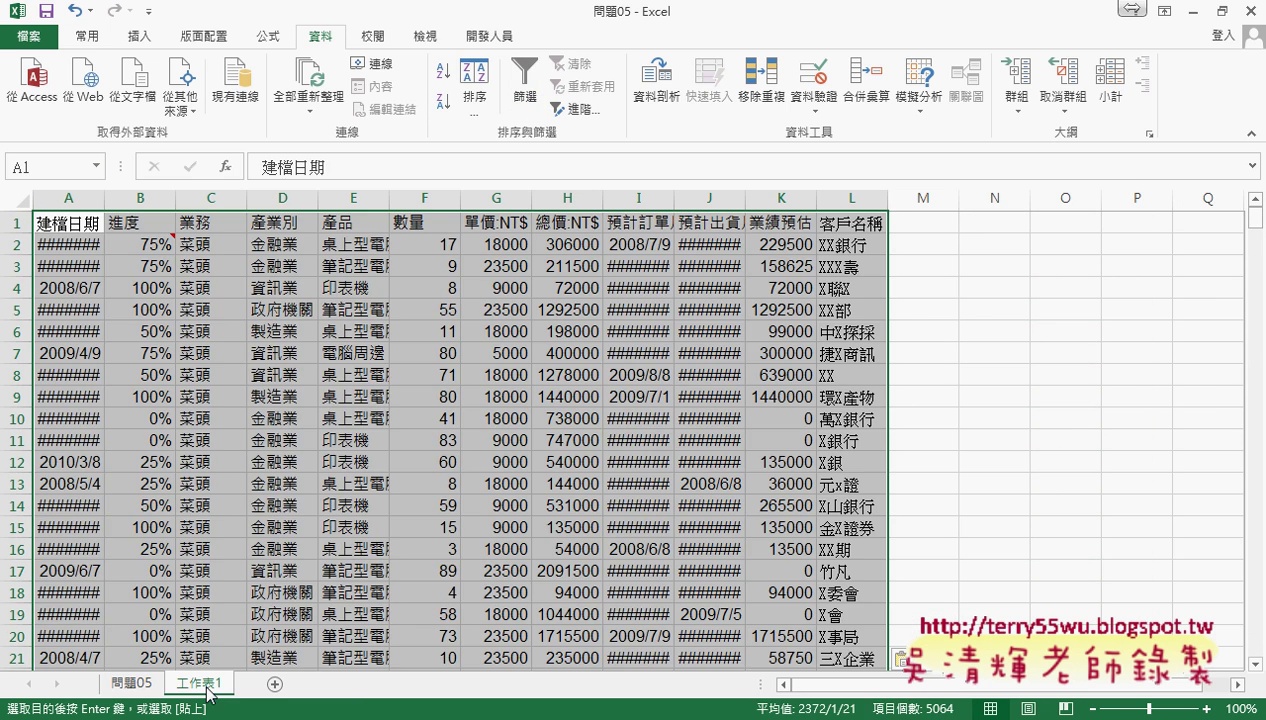
left_click(87, 38)
left_click(969, 110)
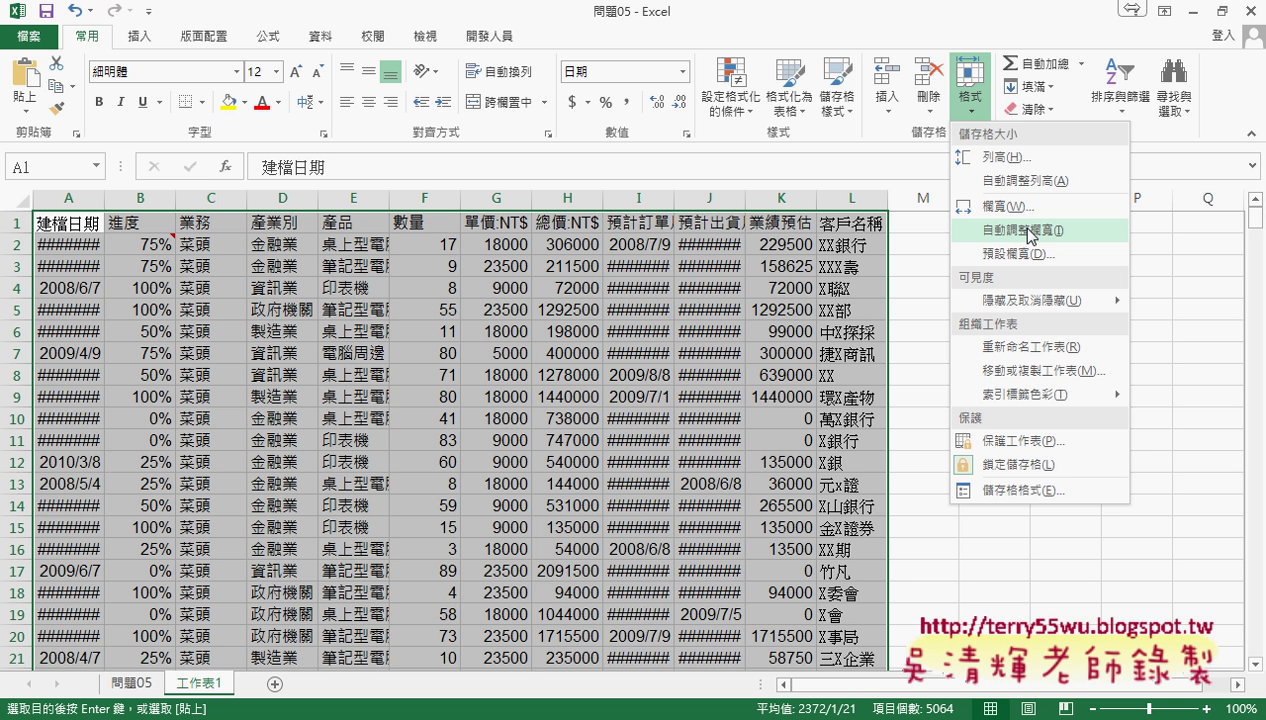
- AutoFit the column widths on 工作表1, then switch back to the 問題05 sheet
left_click(1030, 234)
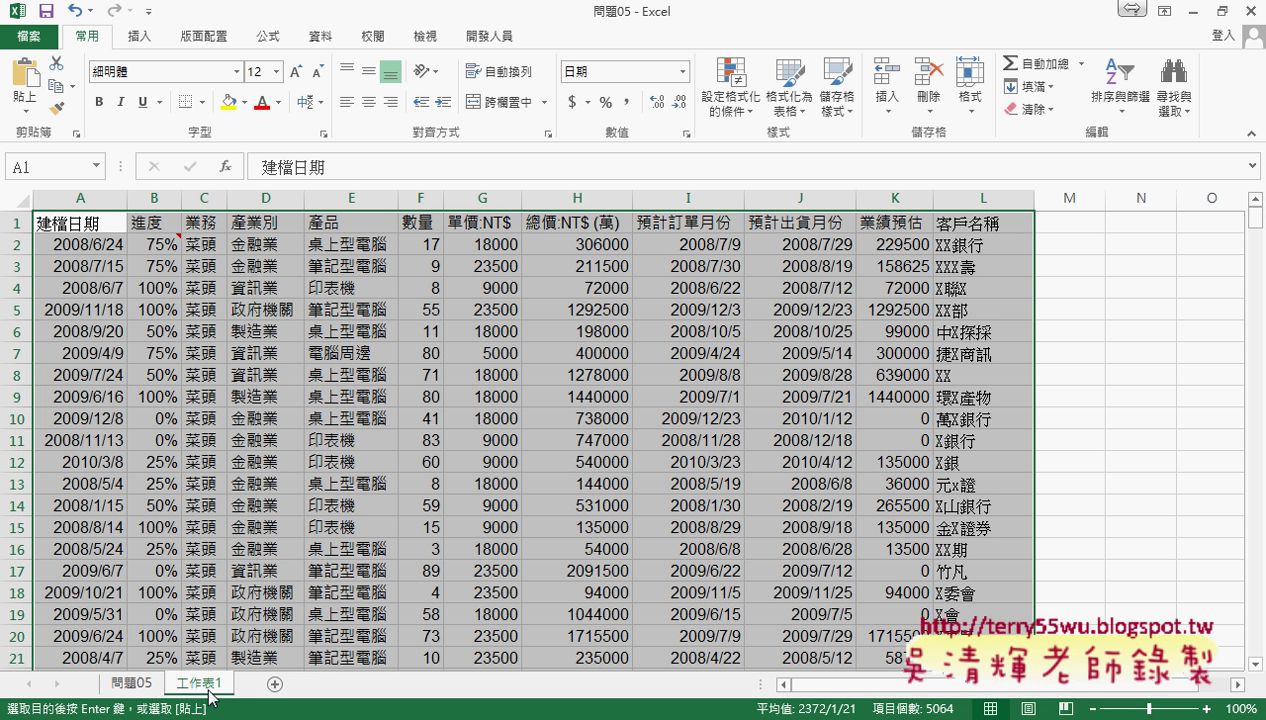
left_click(147, 692)
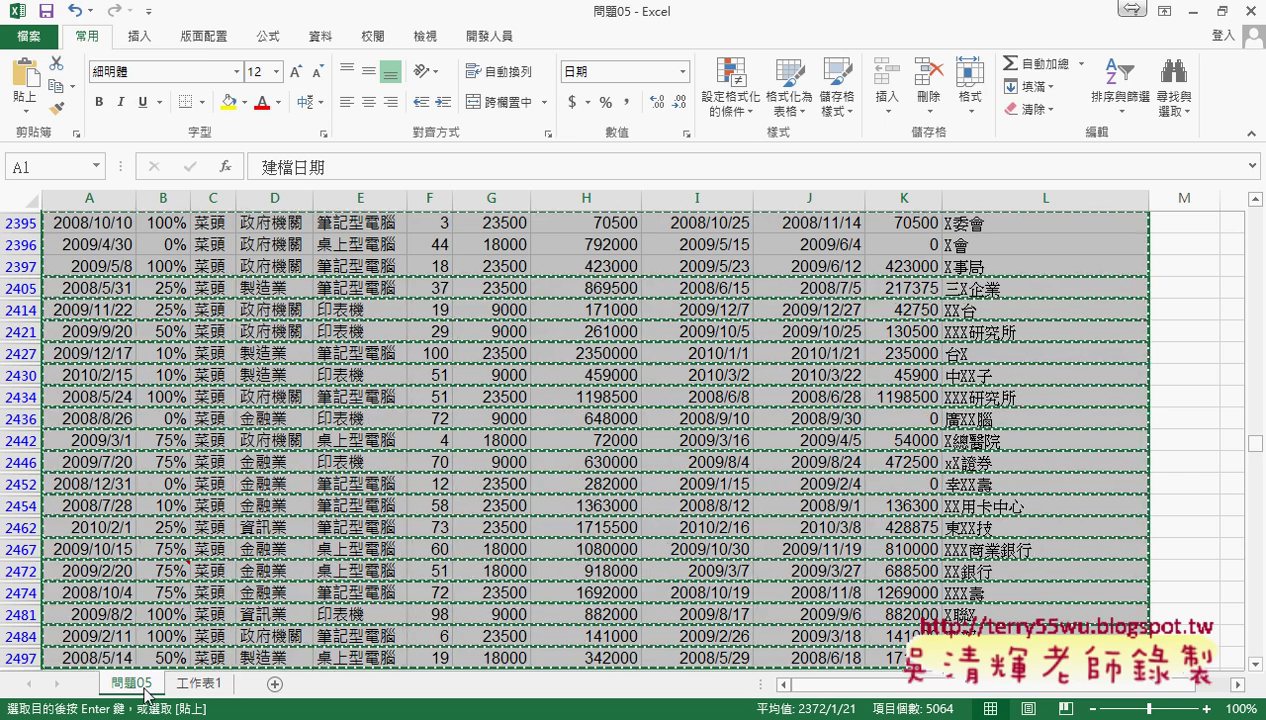
- Turn off the AutoFilter on 問題05 so every row shows, and return to cell A1
left_click(322, 36)
left_click(526, 85)
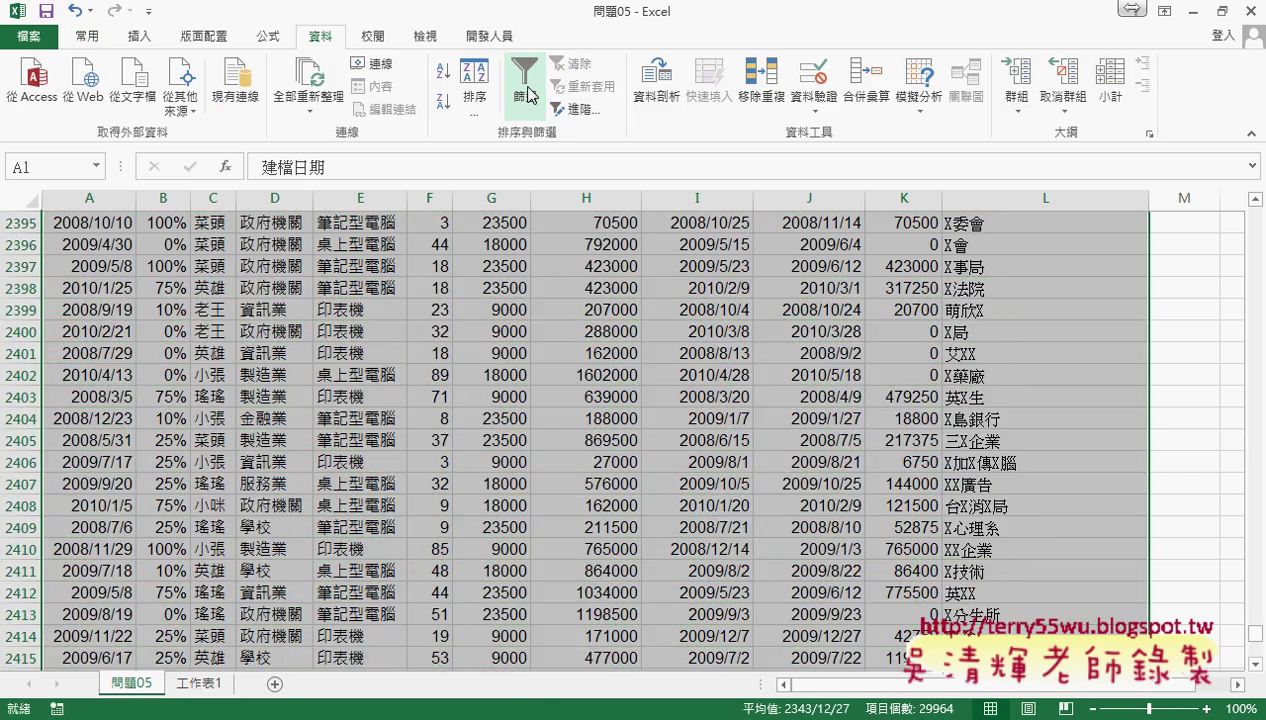
scroll(165, 350, "up", 4)
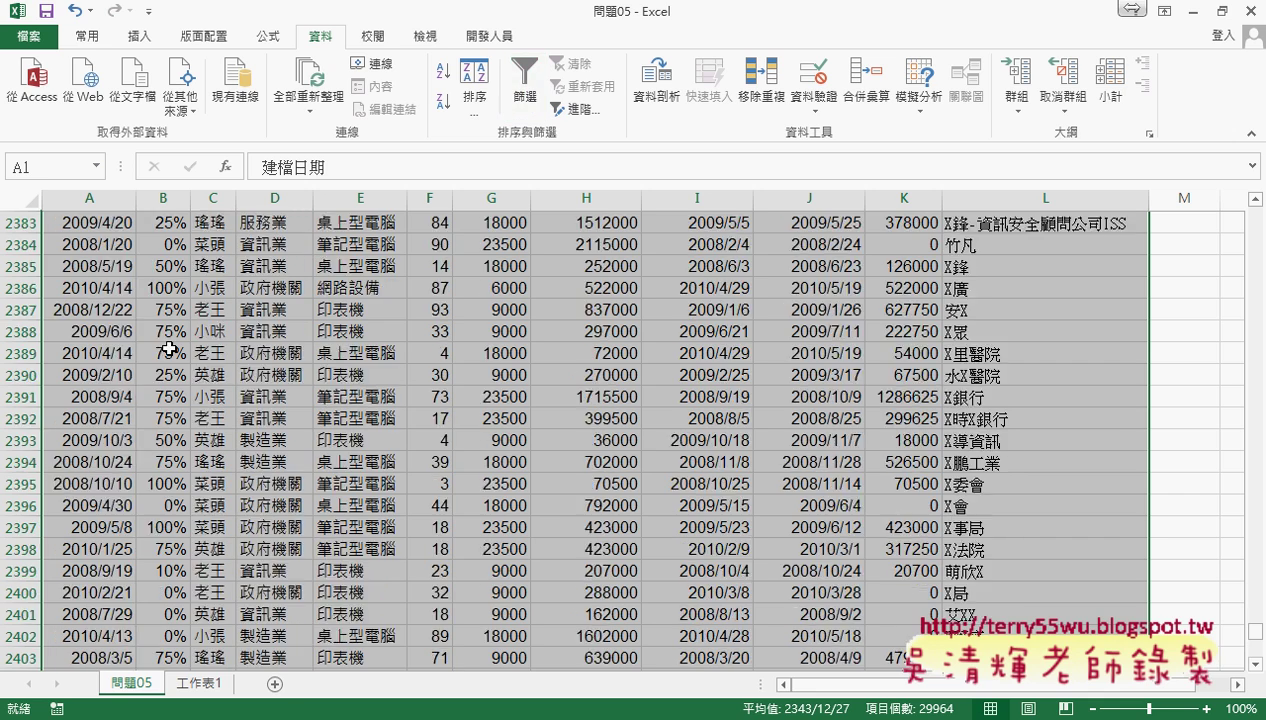
scroll(165, 348, "up", 7)
scroll(165, 348, "up", 10)
scroll(678, 418, "up", 4)
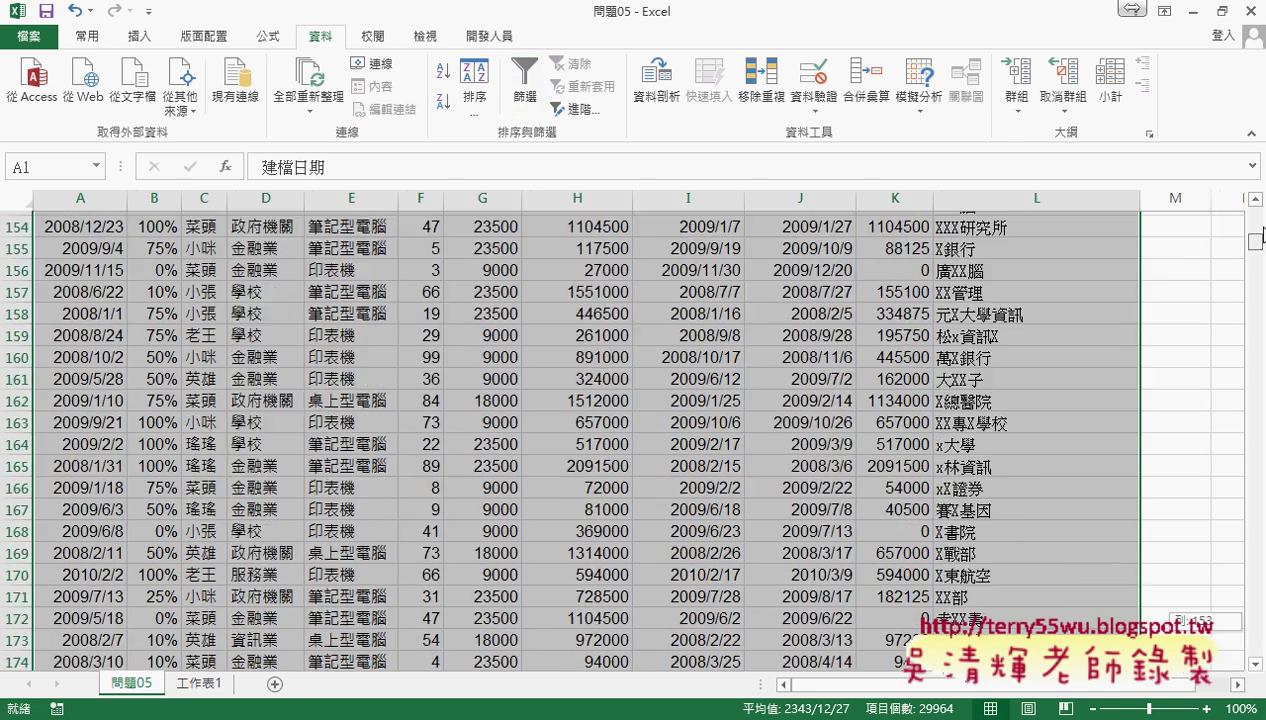
left_click_drag(1260, 628, 1222, 190)
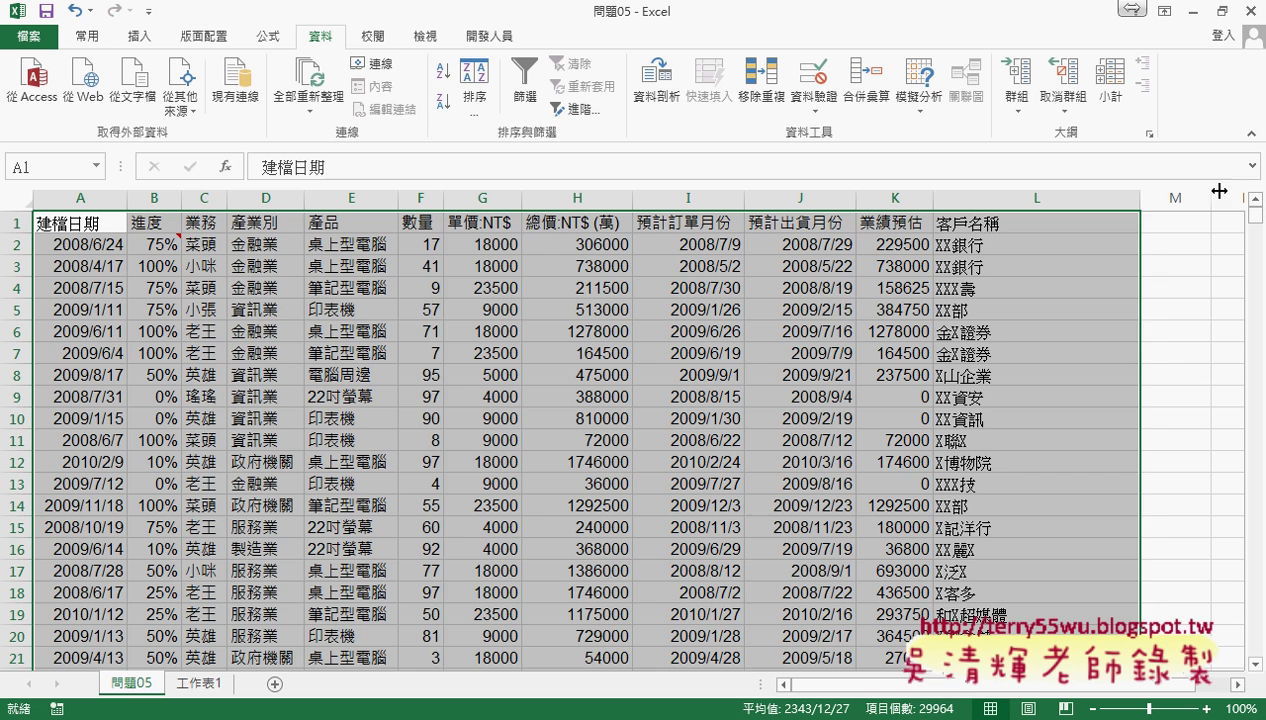
left_click(103, 227)
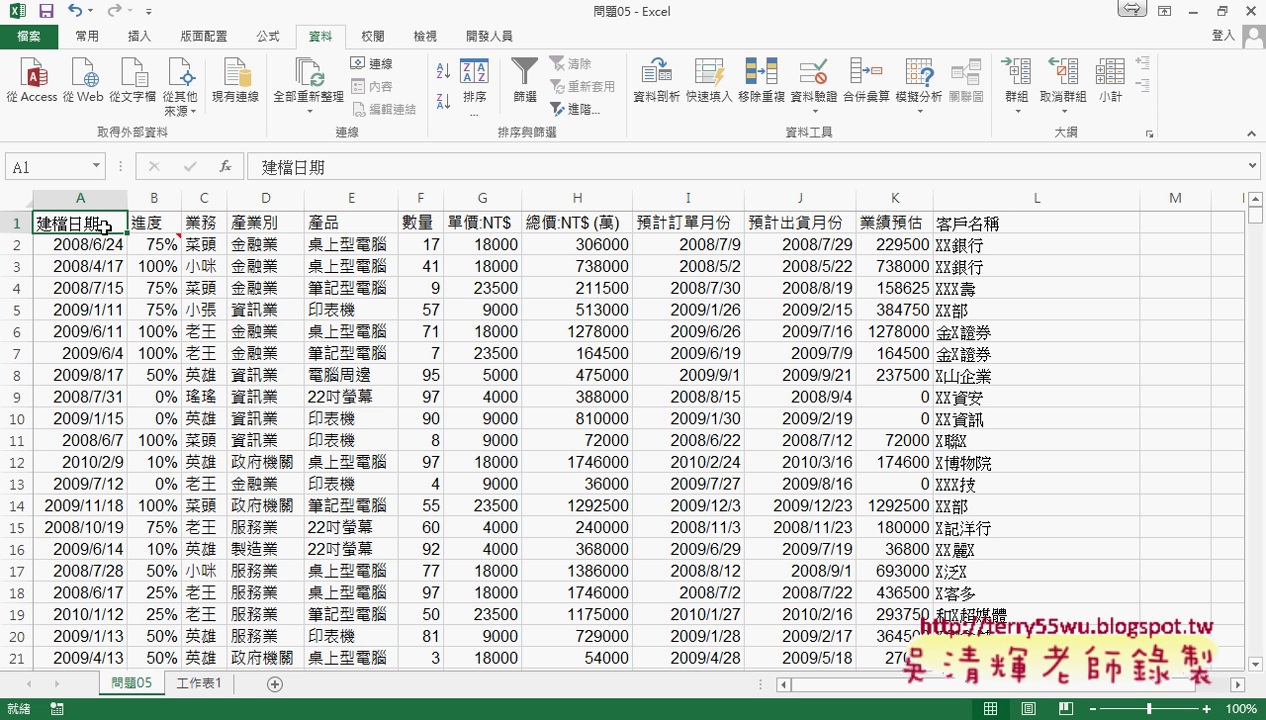
- Open the Visual Basic editor and insert Module1 via Microsoft Excel 物件 > Insert > Module
left_click(489, 36)
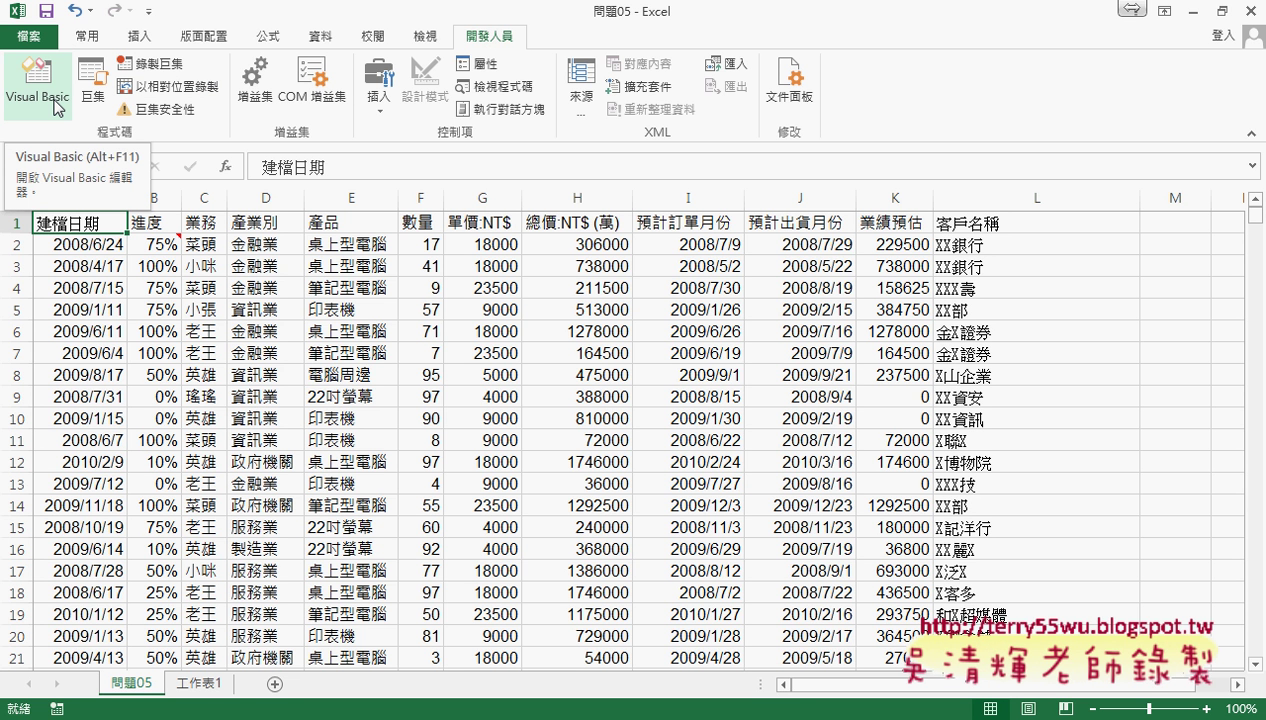
left_click(57, 100)
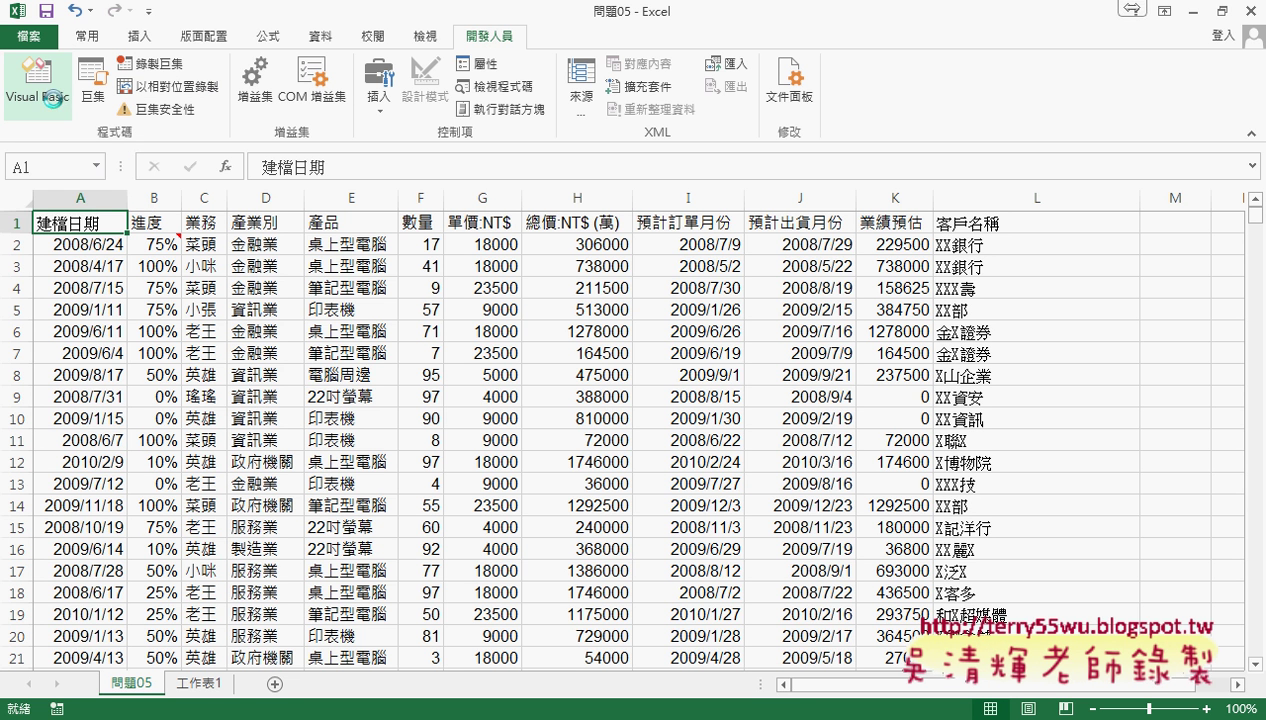
right_click(508, 210)
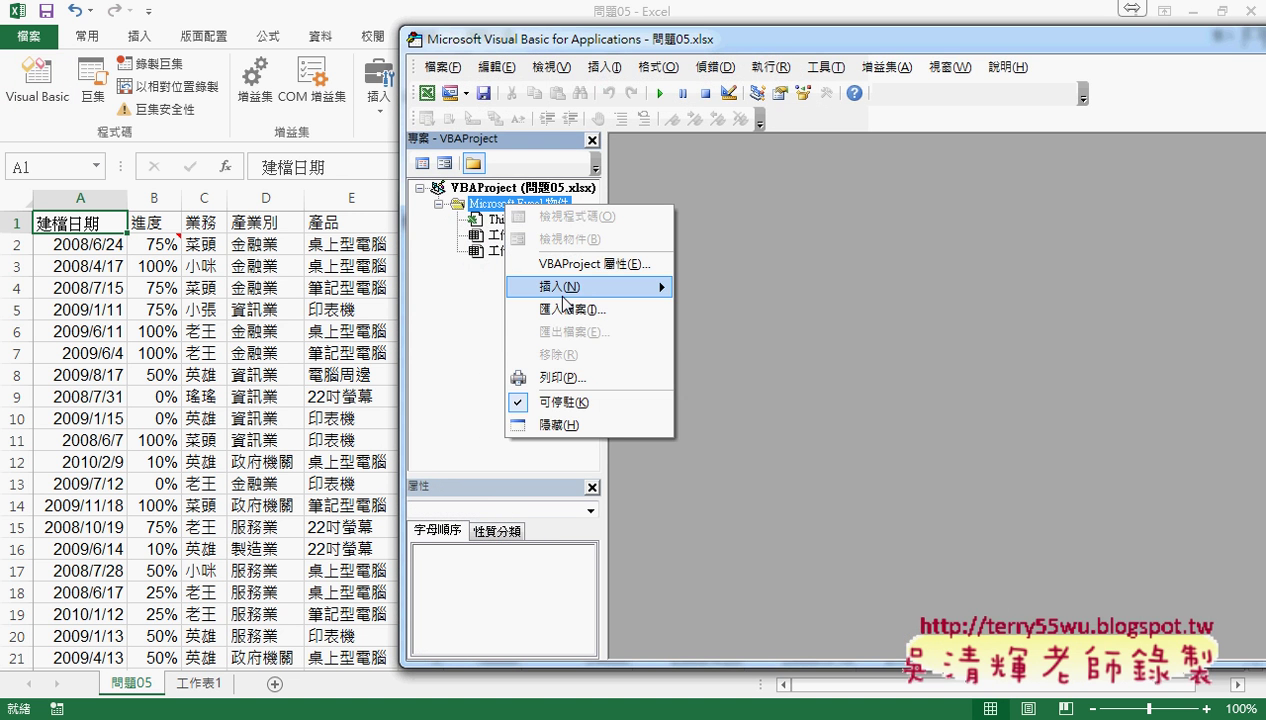
left_click(712, 310)
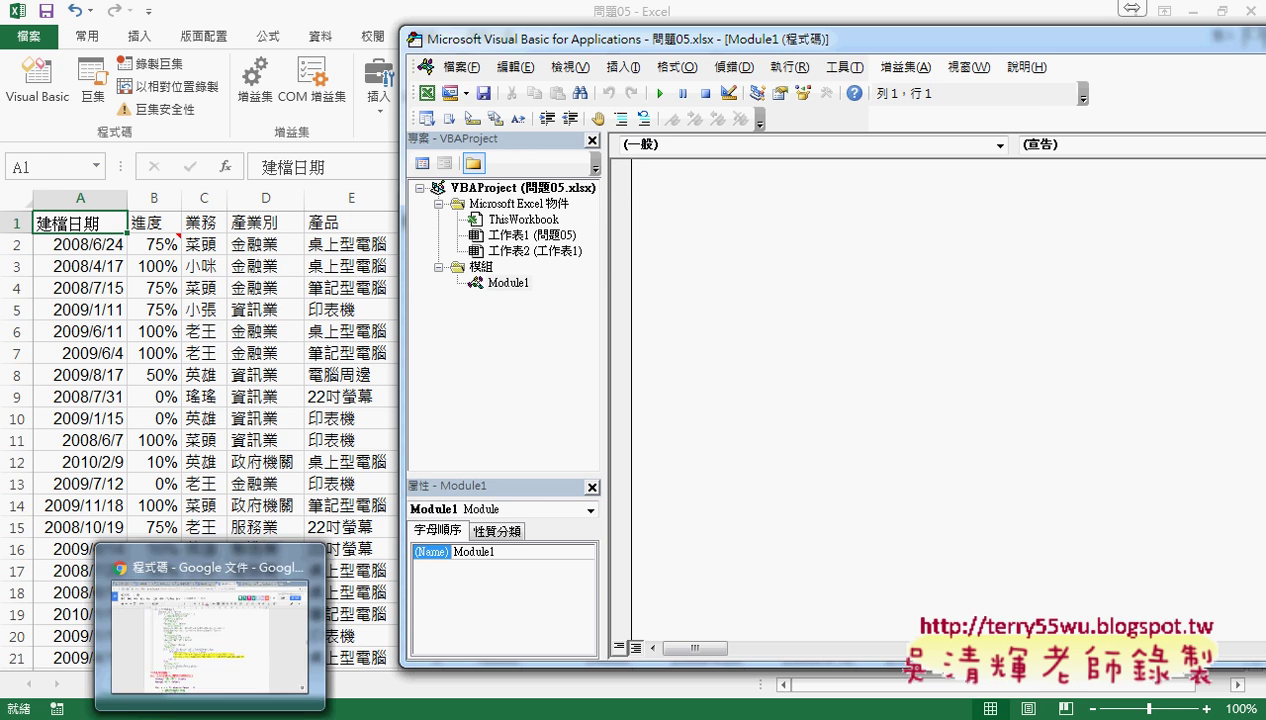
- Open the 程式碼 Google Docs document and highlight its red introduction paragraph
left_click(215, 620)
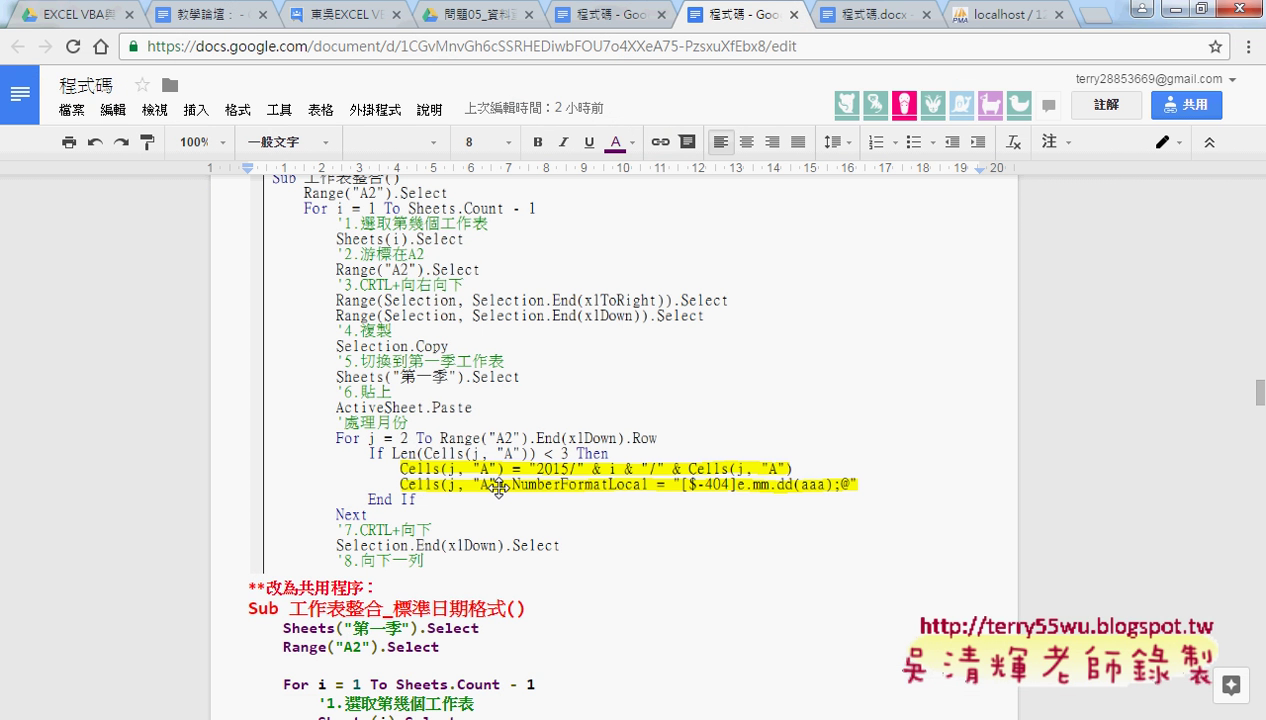
left_click(470, 15)
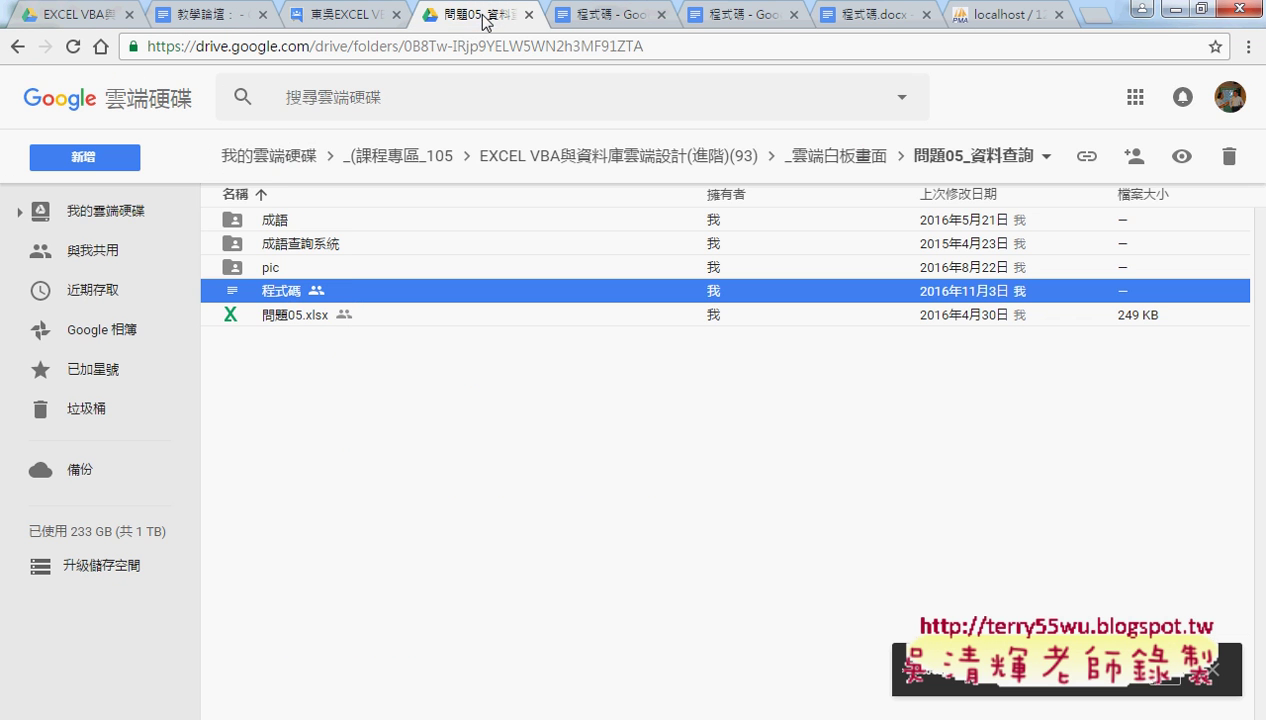
left_click(600, 15)
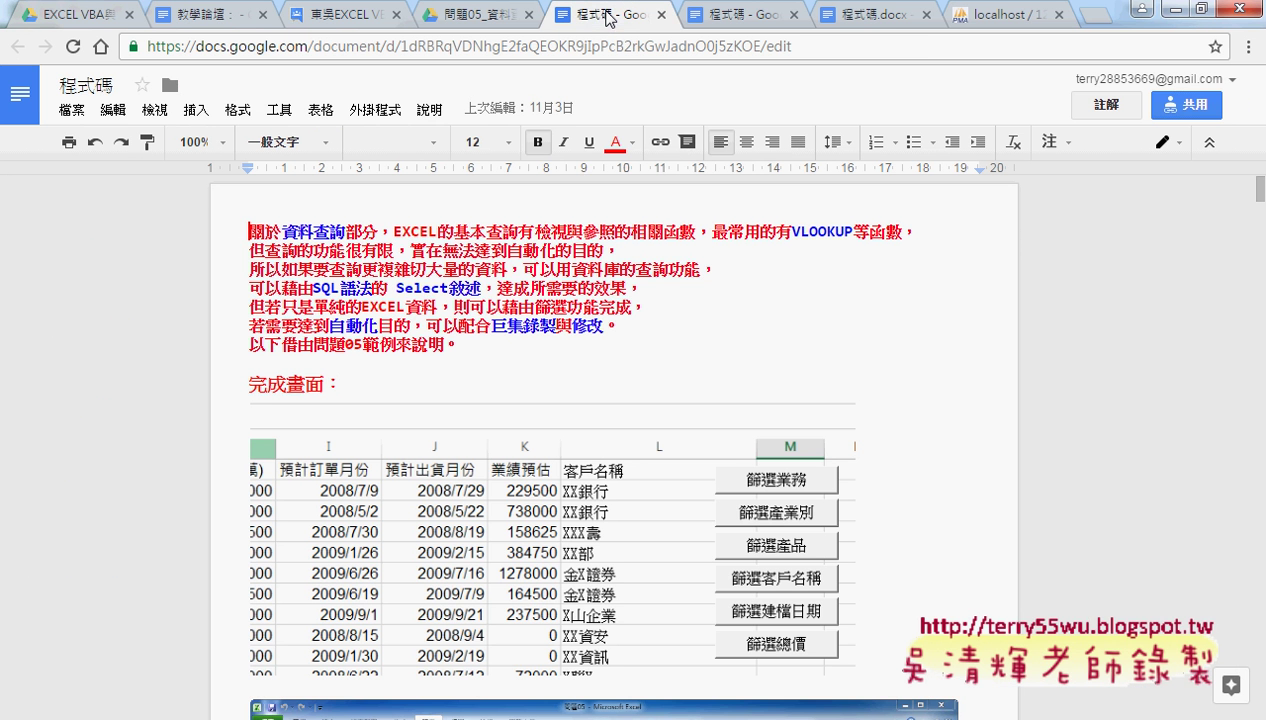
left_click_drag(249, 231, 453, 344)
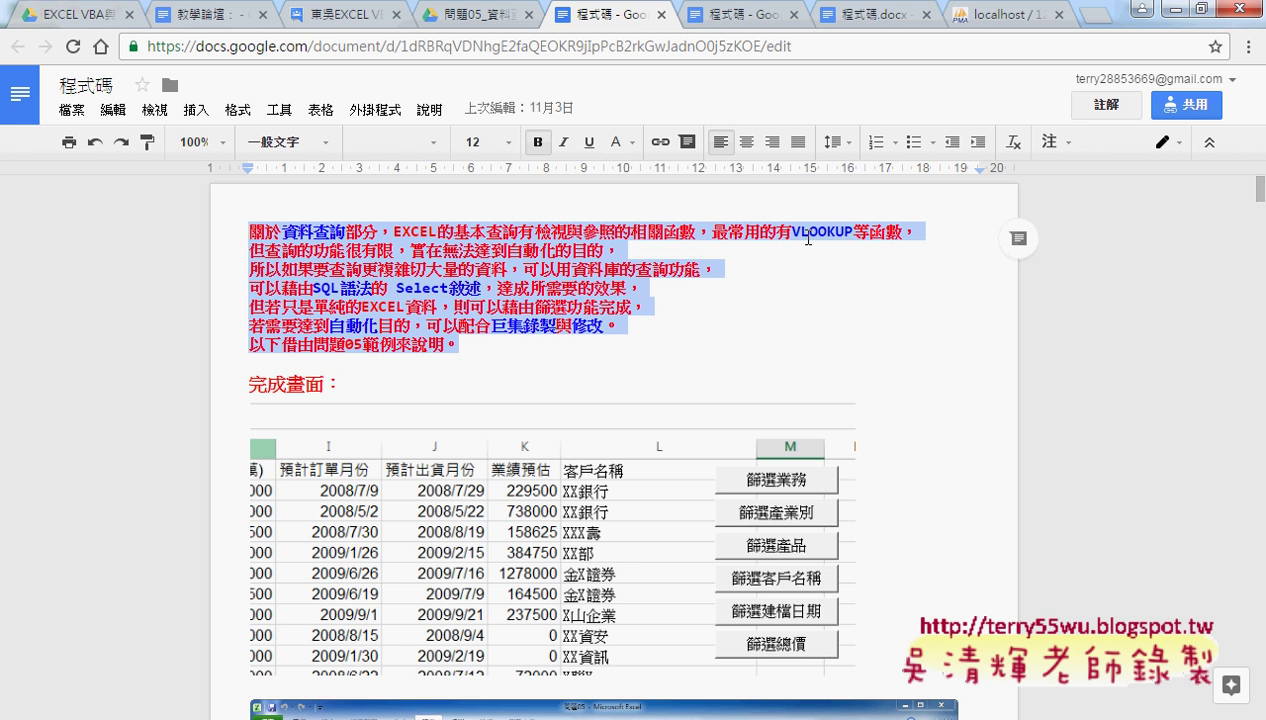
- Select the Sub 篩選業務 code through End Sub, then return to the VBA editor
scroll(916, 356, "down", 2)
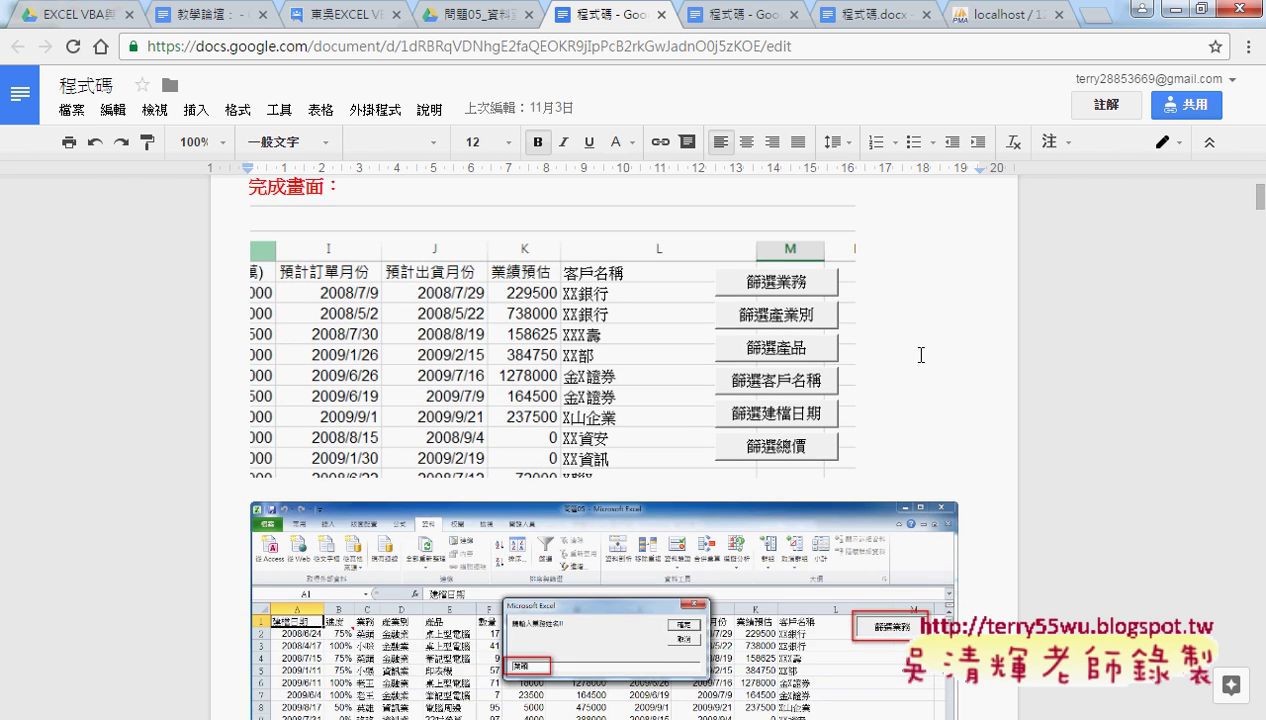
scroll(921, 355, "down", 1)
scroll(921, 355, "up", 1)
scroll(1037, 390, "down", 2)
scroll(1037, 390, "down", 4)
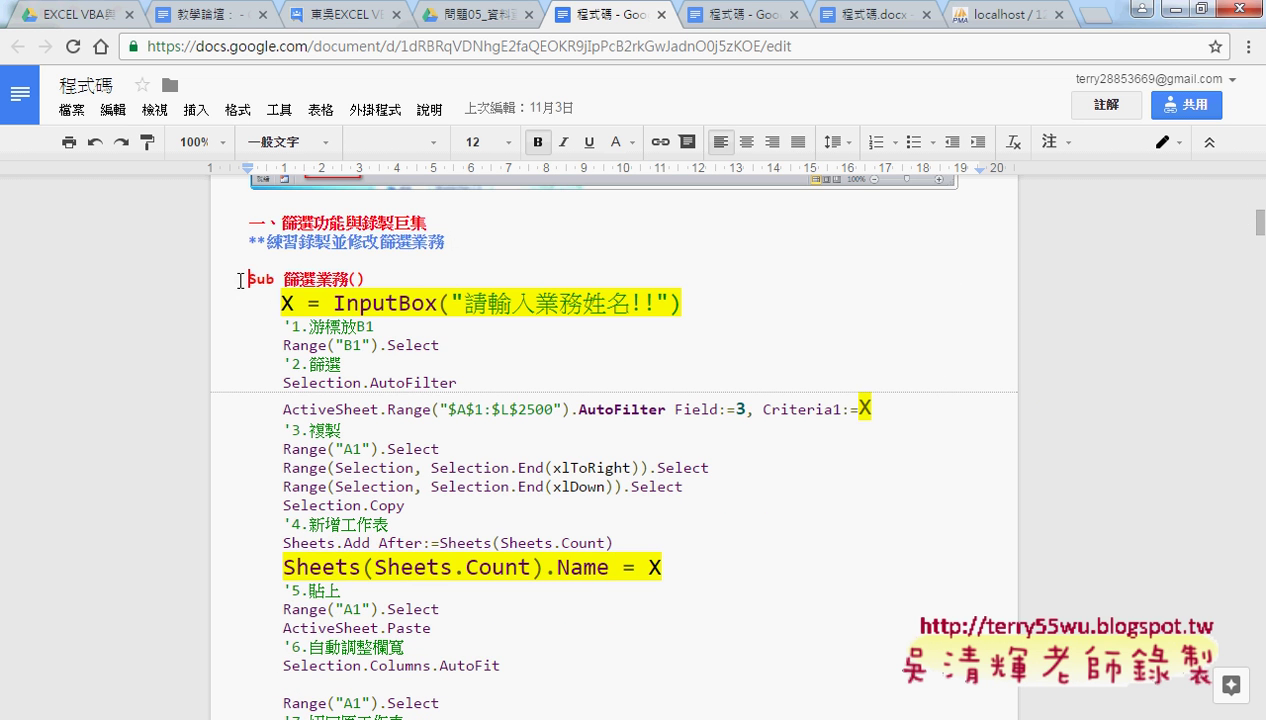
left_click_drag(283, 278, 347, 278)
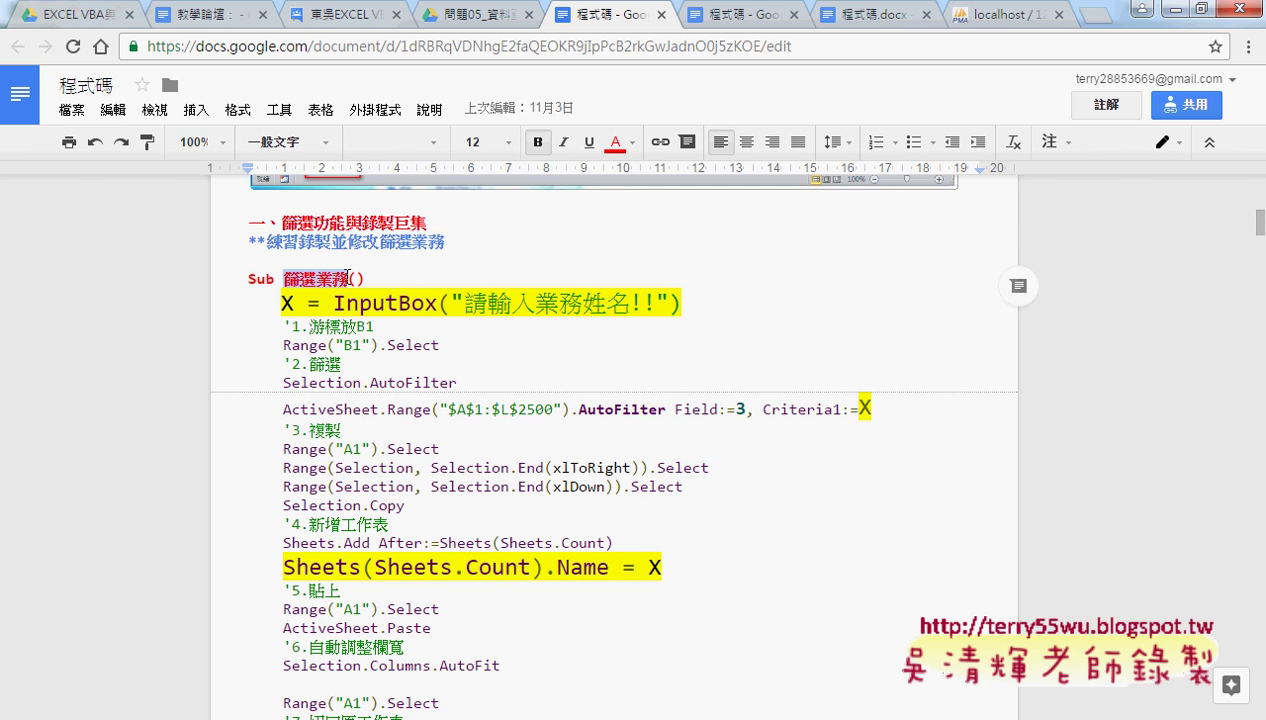
left_click(248, 276)
scroll(345, 444, "down", 3)
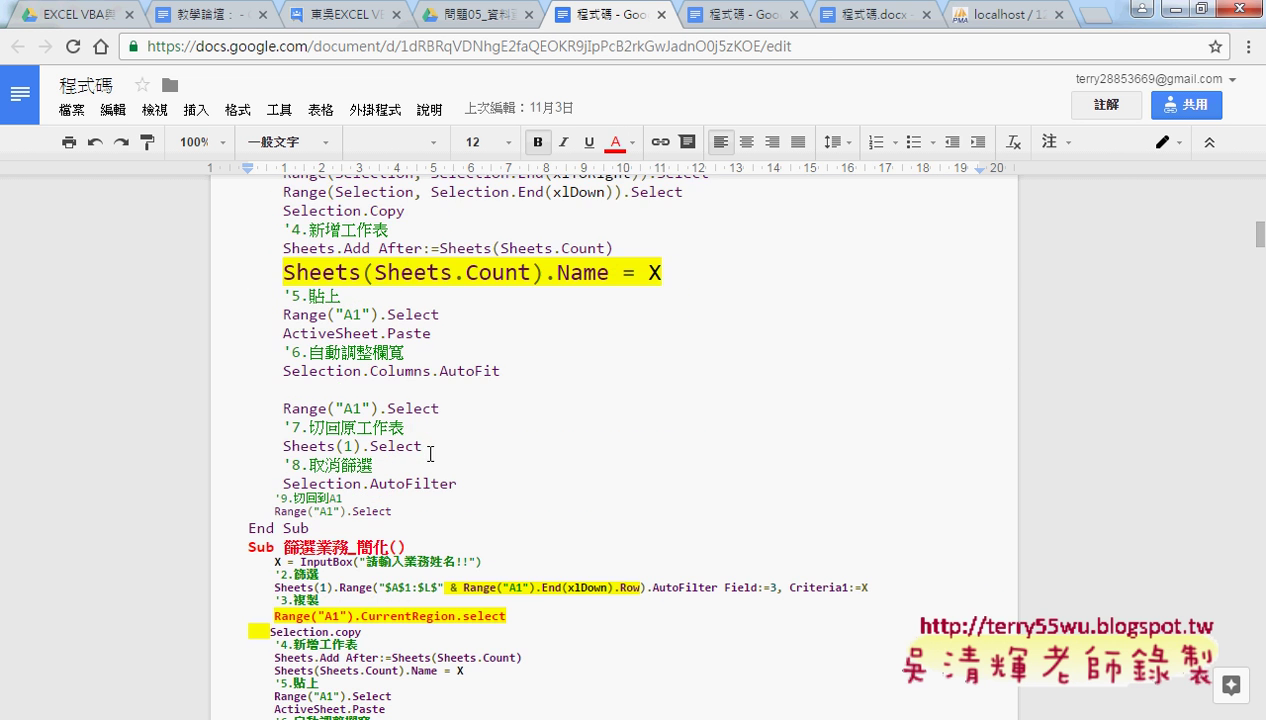
left_click(348, 527, "shift")
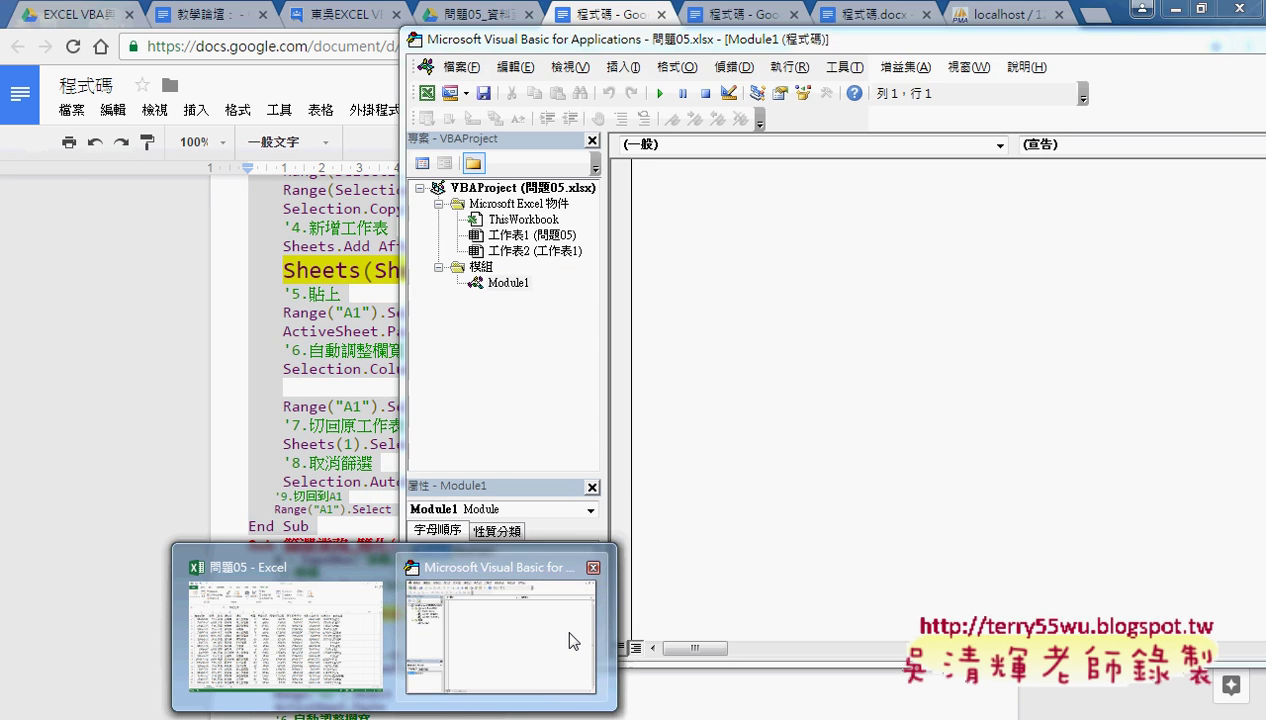
left_click(565, 633)
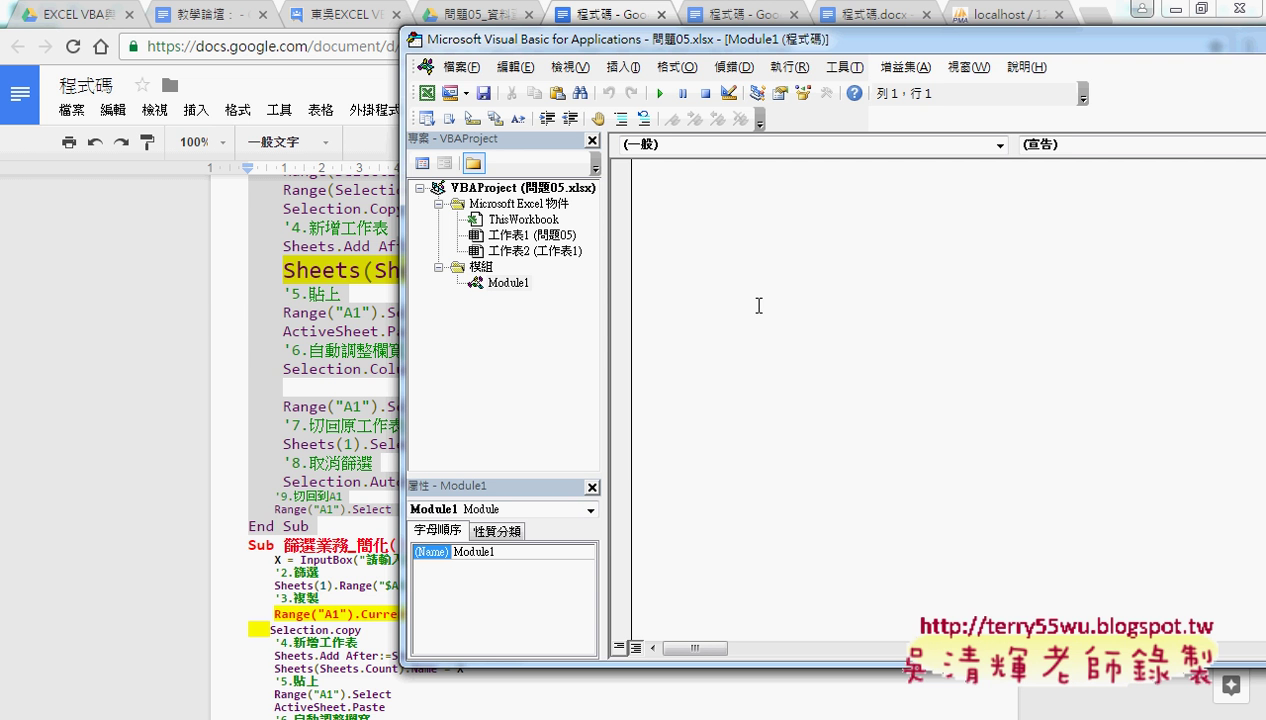
- Paste the Sub 篩選業務 macro into Module1 and look over the pasted lines through End Sub
type("Sub 篩選業務()     X = InputBox(\"請輸入業務姓名!!\")     '1.游標放B1     Range(\"B1\").Select     '2.篩選     Selection.AutoFilter     ActiveSheet.Range(\"$A$1:$L$2500\").AutoFilter Field:=3, Criteria1:=X     '3.複製     Range(\"A1\").Select     Range(Selection, Selection.End(xlToRight)).Select     Range(Selection, Selection.End(xlDown)).Select     Selection.Copy     '4.新增工作表     Sheets.Add After:=Sheets(Sheets.Count)     Sheets(Sheets.Count).Name = X     '5.貼上     Range(\"A1\").Select     ActiveSheet.Paste     '6.自動調整欄寬     Selection.Columns.AutoFit      Range(\"A1\").Select     '7.切回原工作表     Sheets(1).Select     '8.取消篩選     Selection.AutoFilter     '9.切回到A1     Range(\"A1\").Select End Sub")
left_click(724, 201)
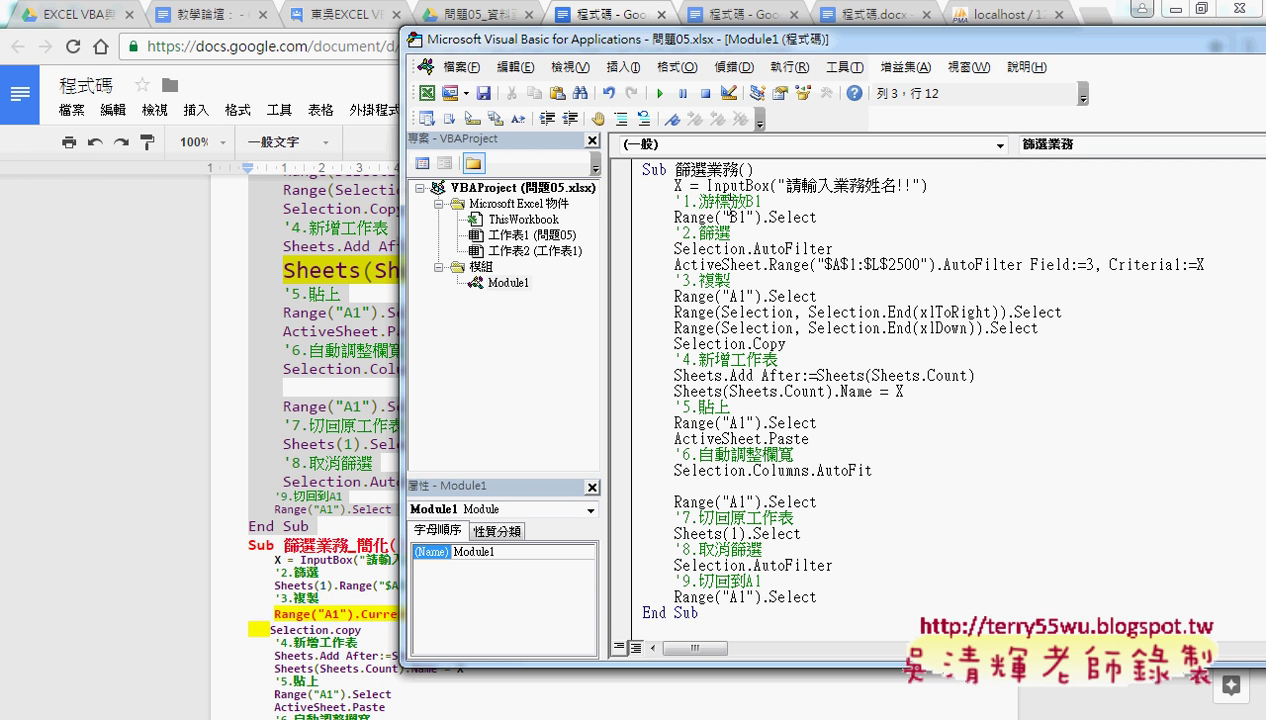
left_click(673, 201)
mouse_move(818, 597)
left_mouse_down()
mouse_move(679, 343)
mouse_move(632, 208)
left_mouse_up()
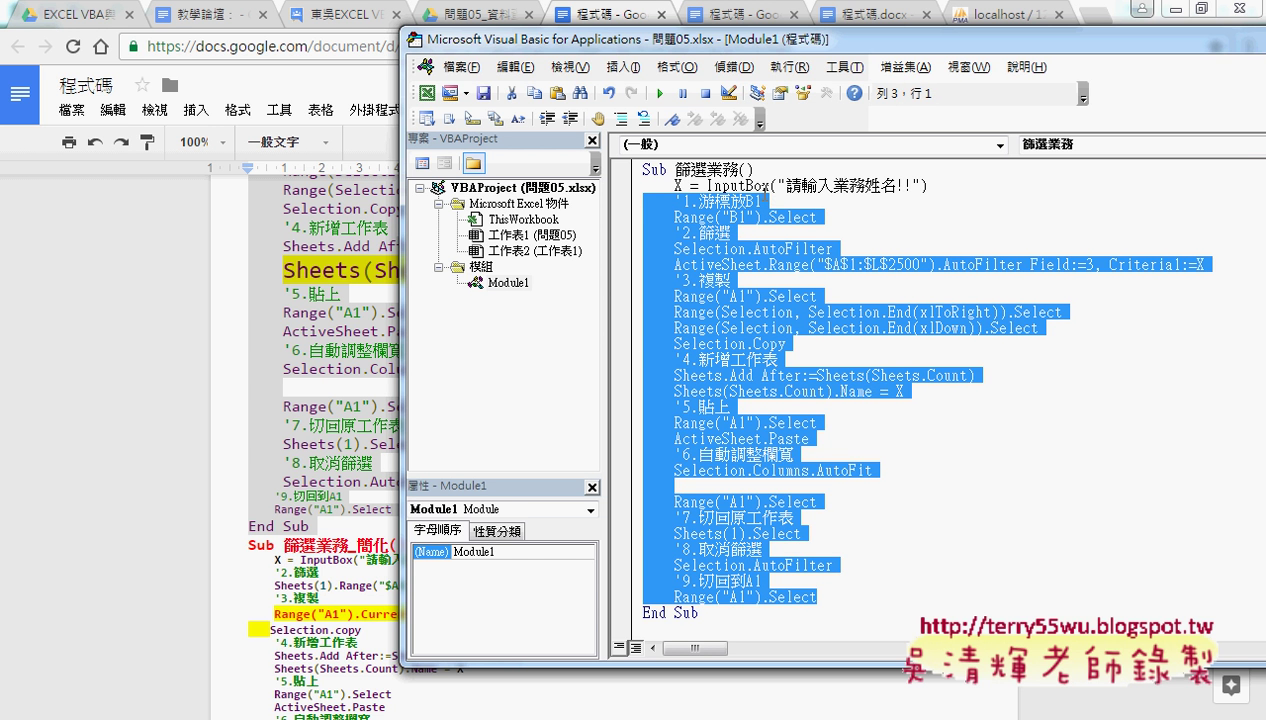
left_click(805, 192)
left_click_drag(835, 51, 615, 55)
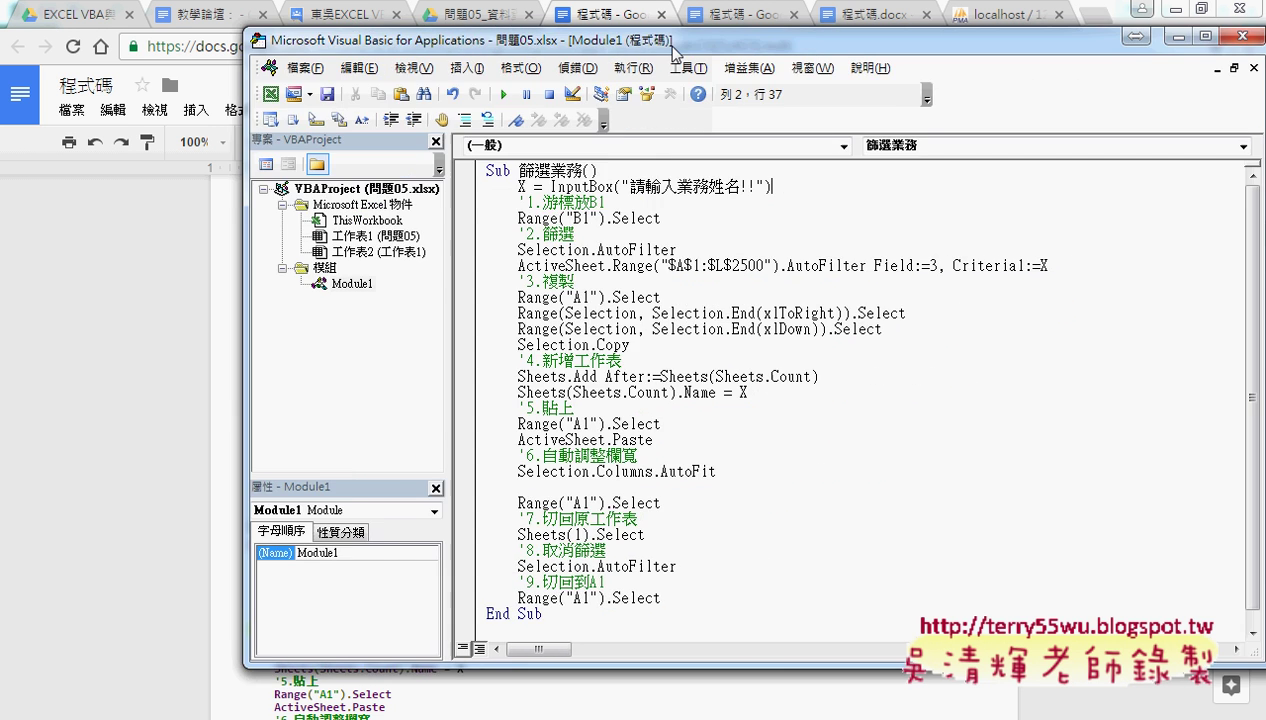
double_click(981, 269)
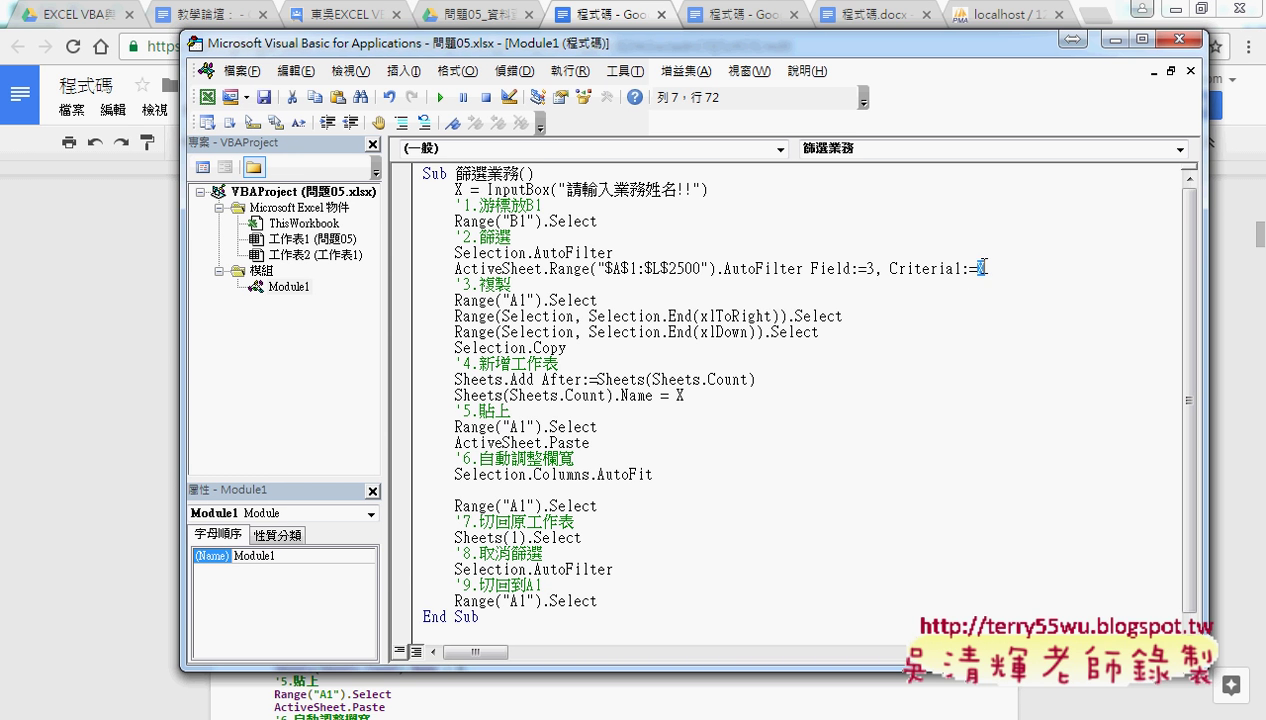
key("ctrl+2")
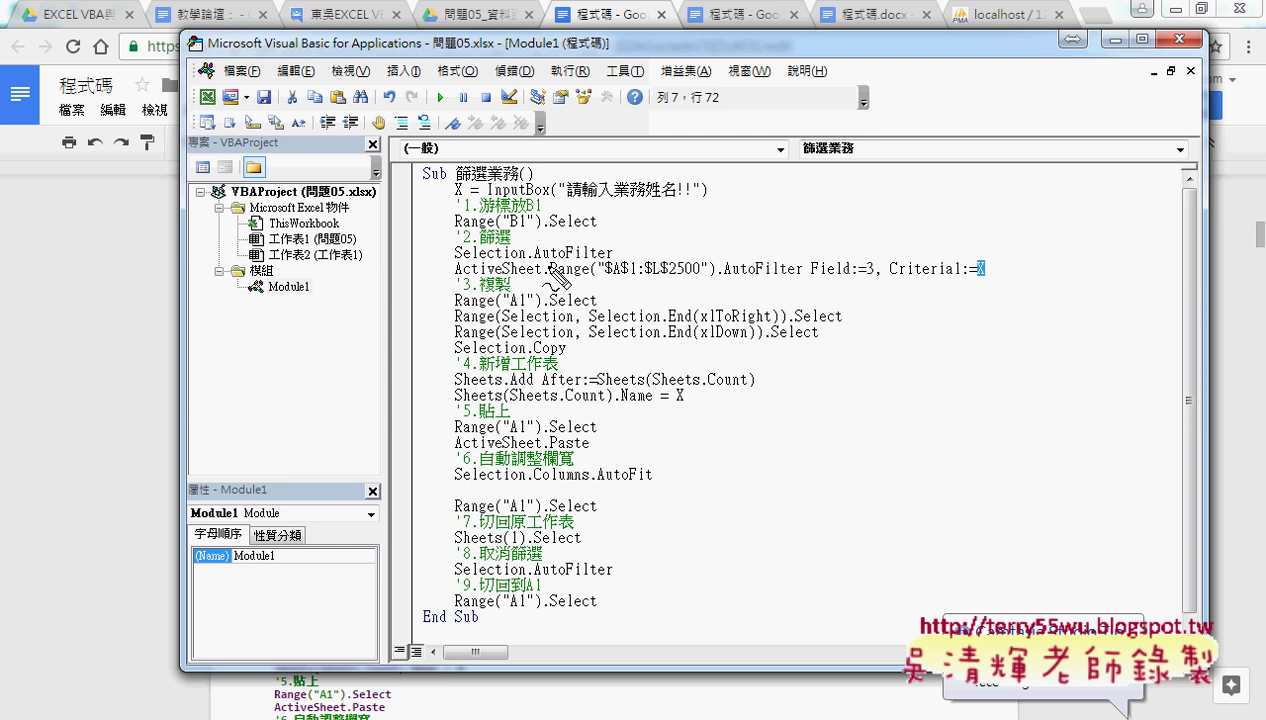
left_click_drag(534, 259, 612, 259)
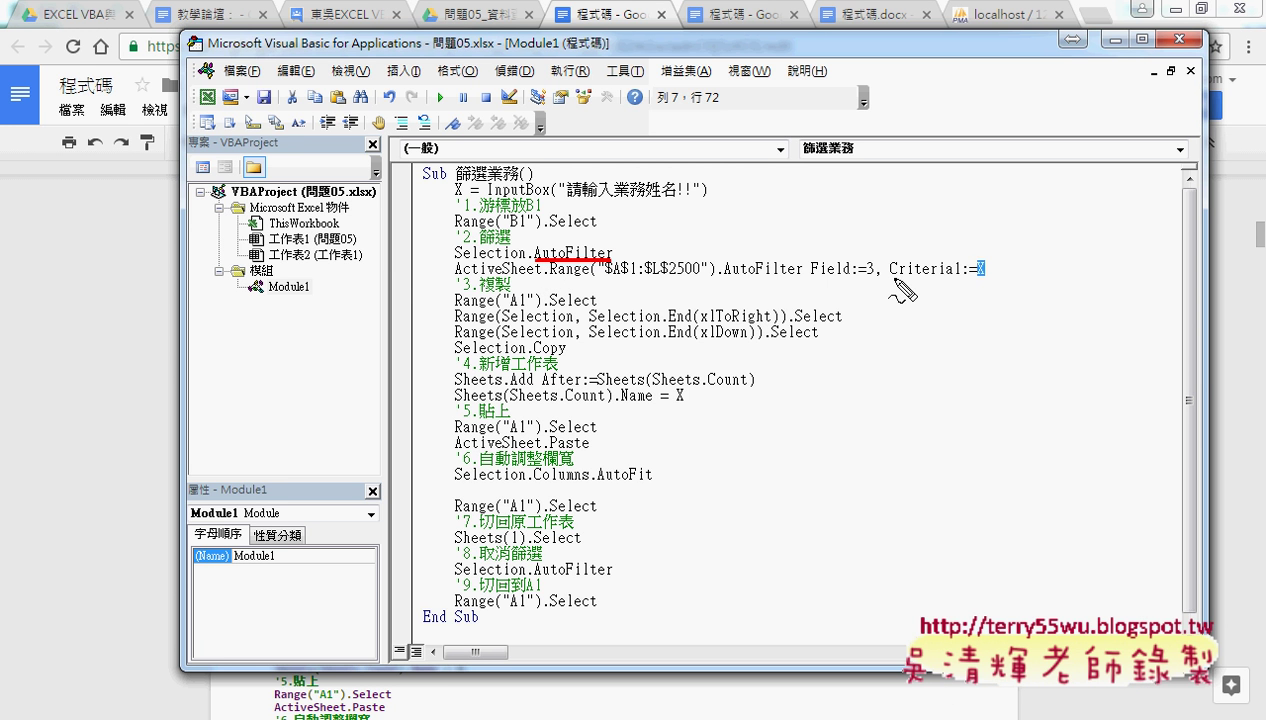
mouse_move(893, 279)
left_mouse_down()
mouse_move(988, 279)
mouse_move(970, 292)
mouse_move(972, 258)
mouse_move(990, 270)
mouse_move(987, 249)
mouse_move(965, 240)
mouse_move(1009, 242)
left_mouse_up()
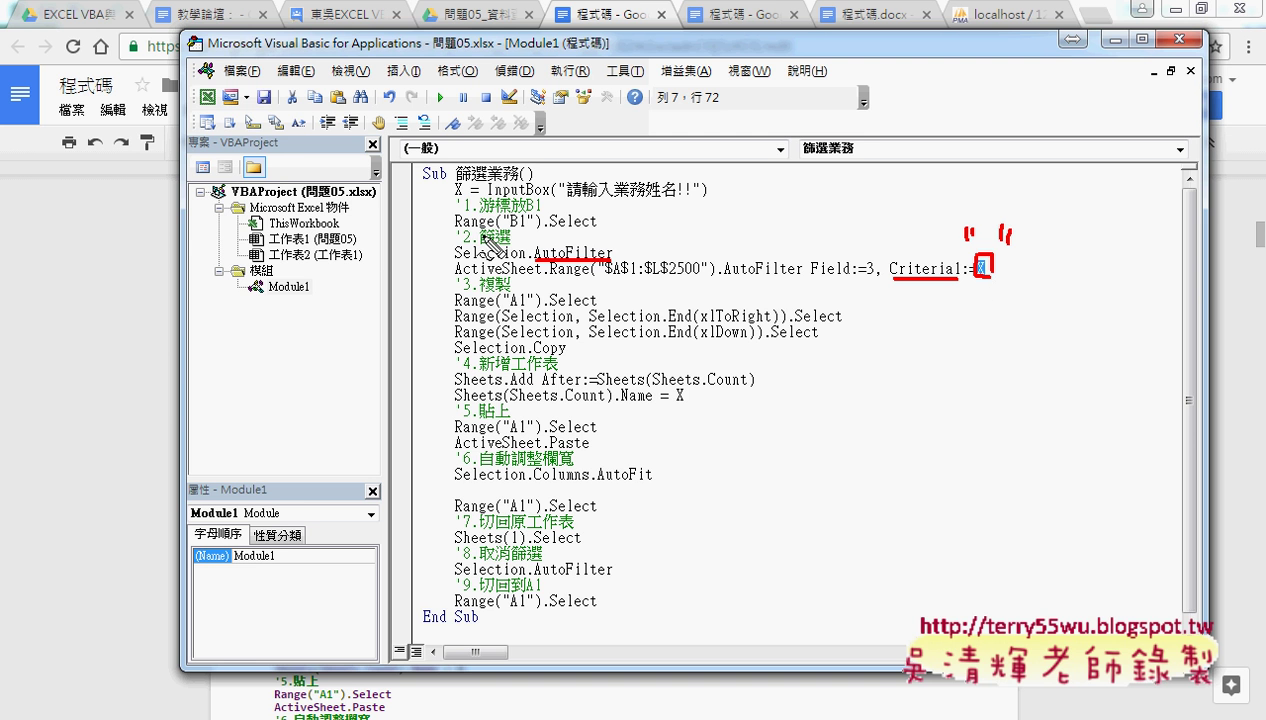
mouse_move(459, 181)
left_mouse_down()
mouse_move(453, 197)
mouse_move(480, 205)
mouse_move(690, 218)
left_mouse_up()
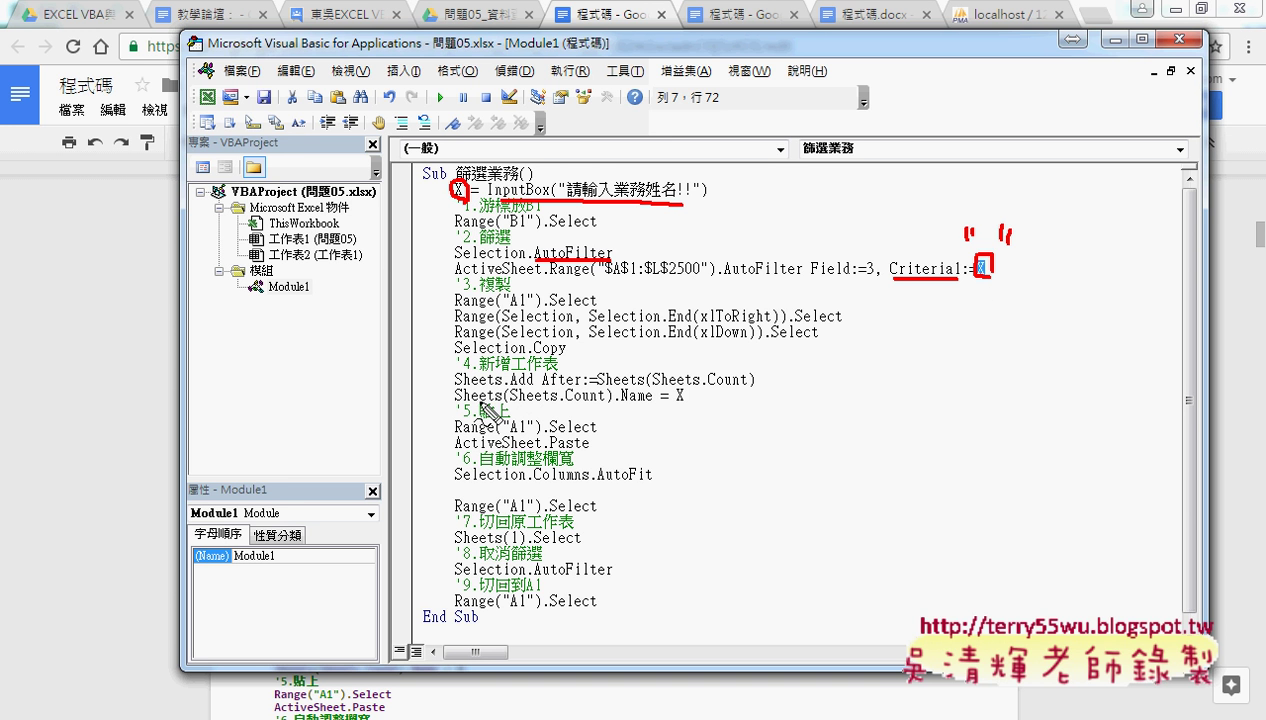
mouse_move(478, 373)
left_mouse_down()
mouse_move(542, 367)
mouse_move(530, 384)
left_mouse_up()
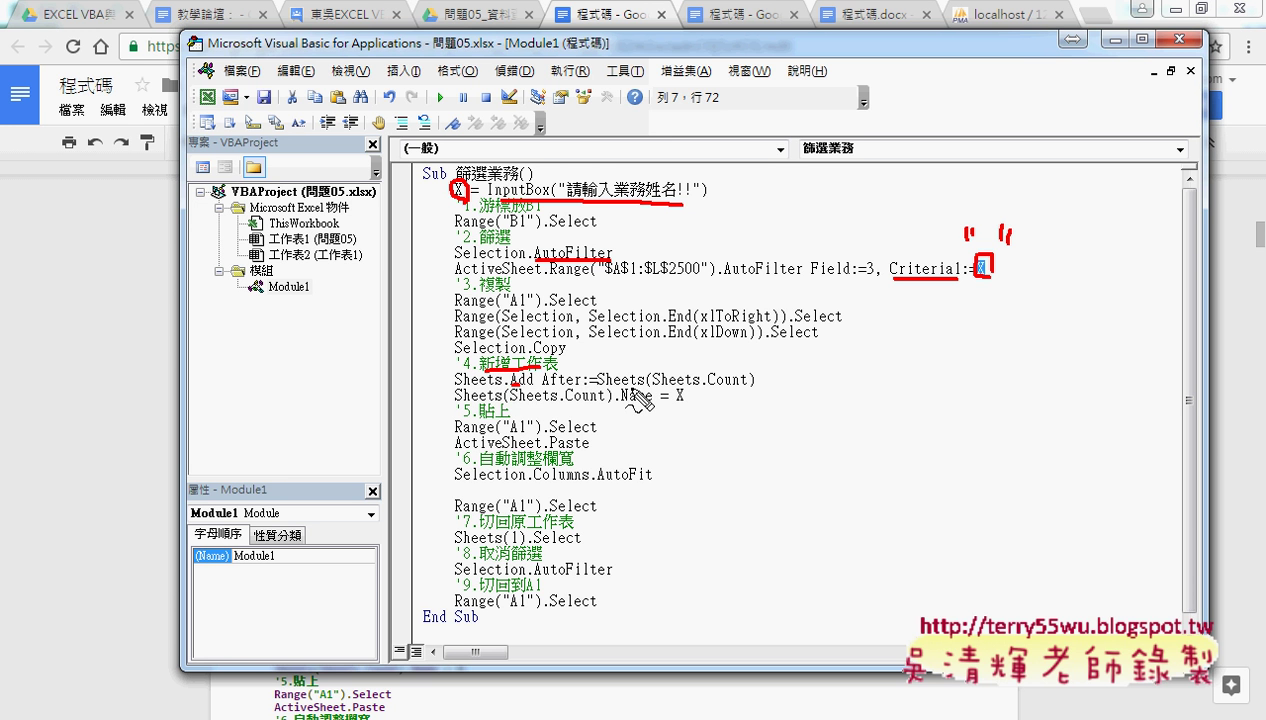
left_click_drag(652, 384, 730, 383)
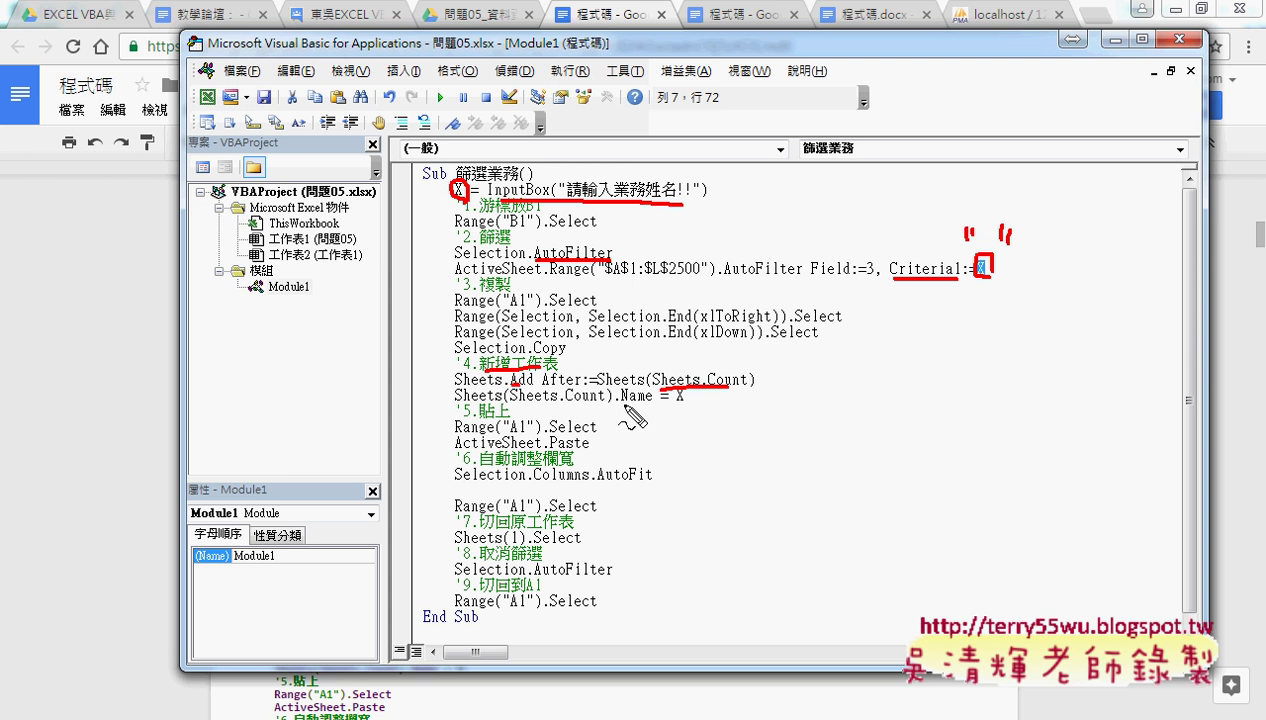
left_click_drag(622, 404, 652, 404)
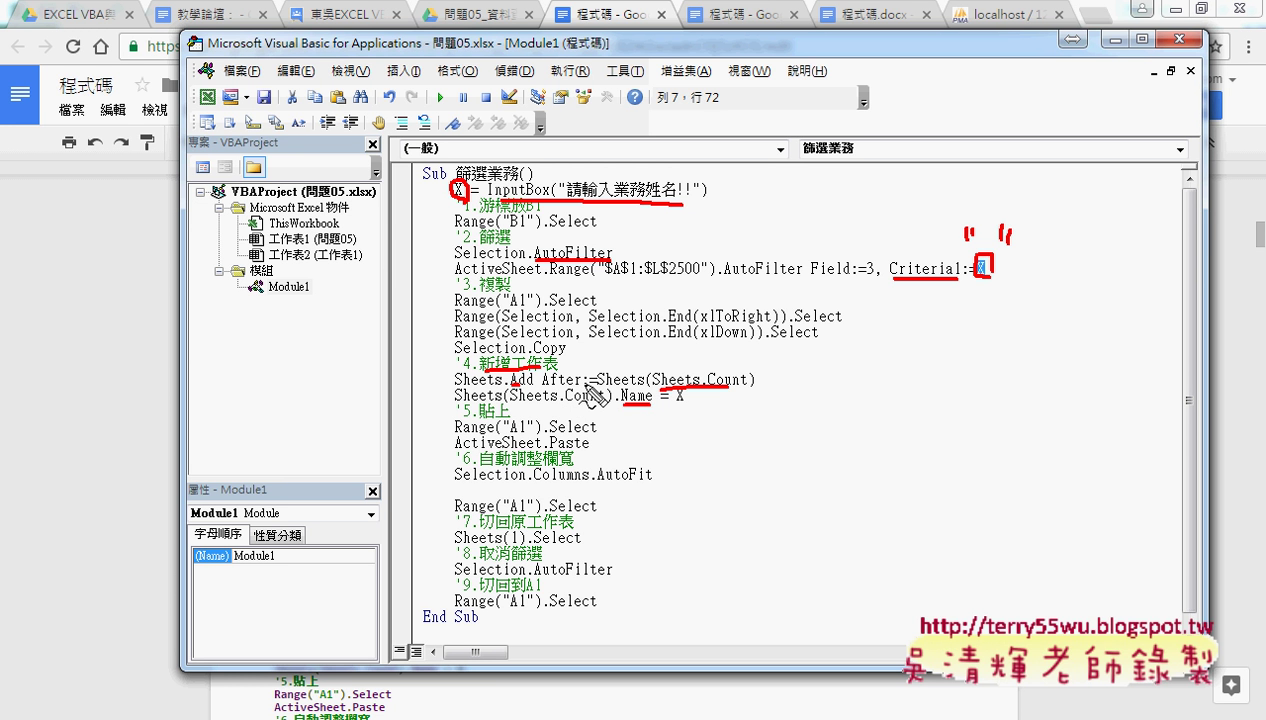
left_click_drag(510, 405, 690, 412)
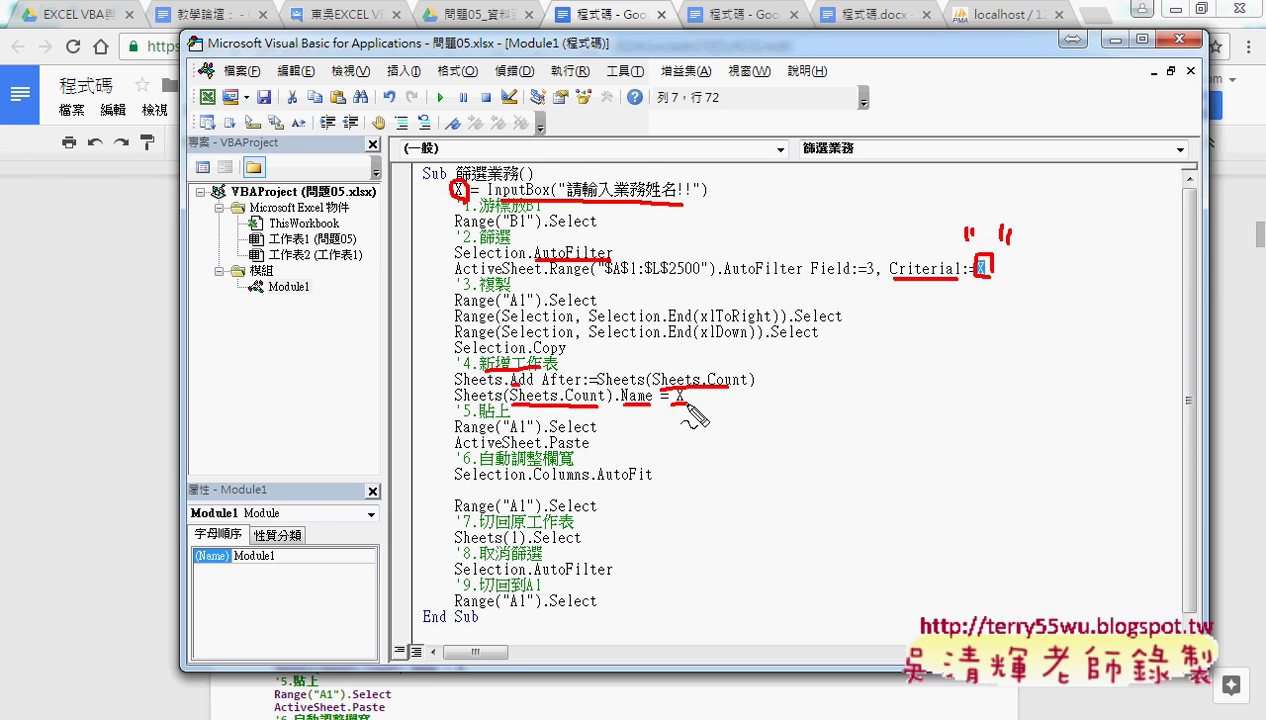
key("Escape")
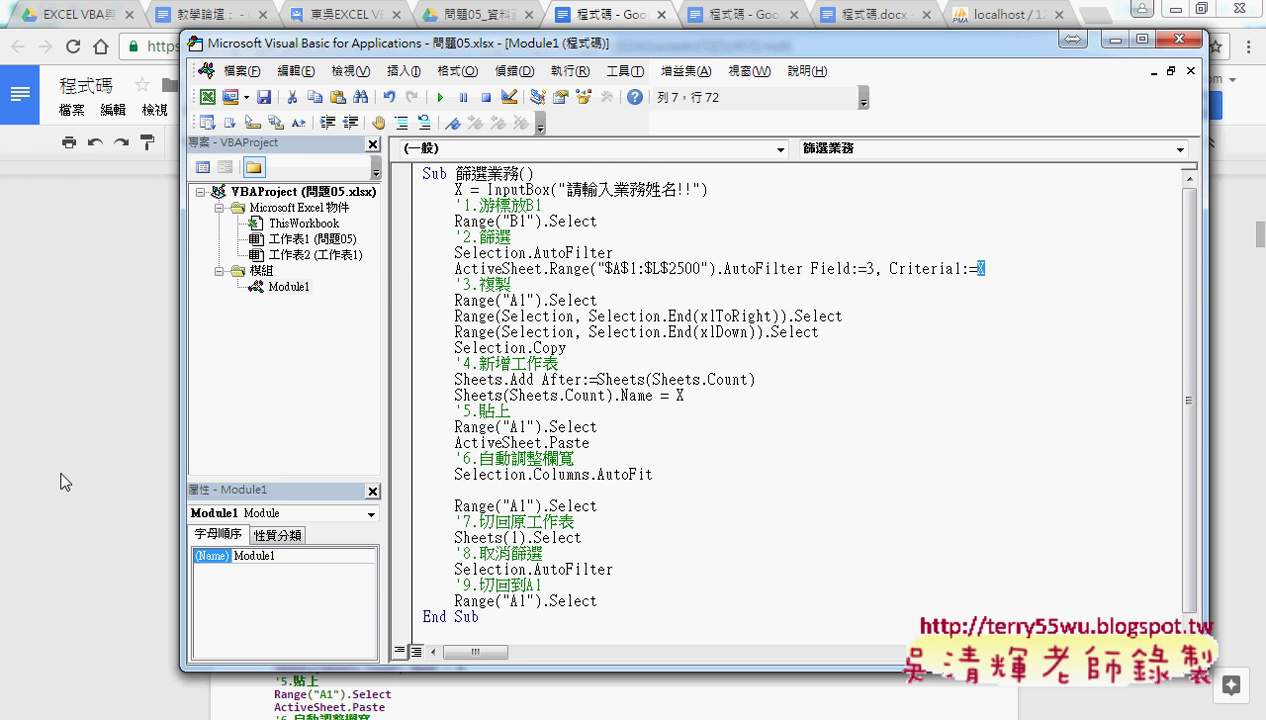
- Back in 問題05, draw a push button at M1 and assign it the 篩選業務 macro
left_click(400, 719)
left_click(368, 592)
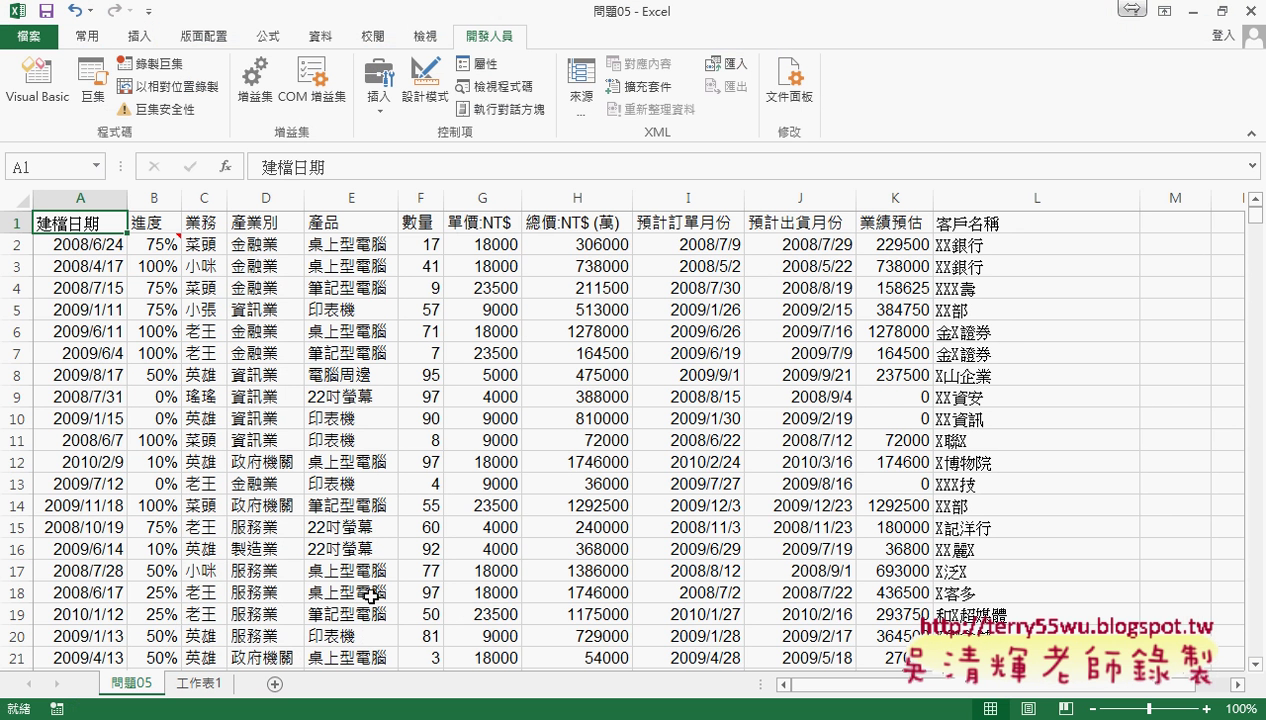
left_click(378, 105)
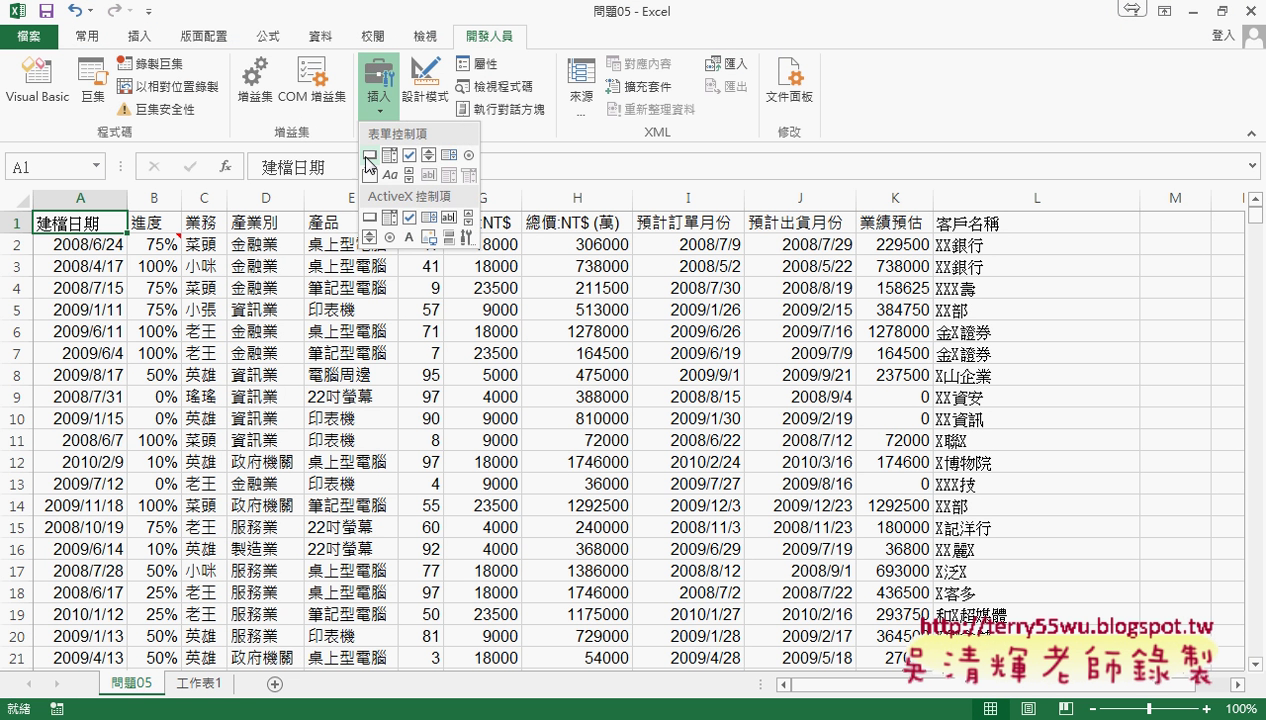
left_click(376, 218)
left_click_drag(1087, 219, 1196, 253)
left_click(507, 230)
double_click(470, 207)
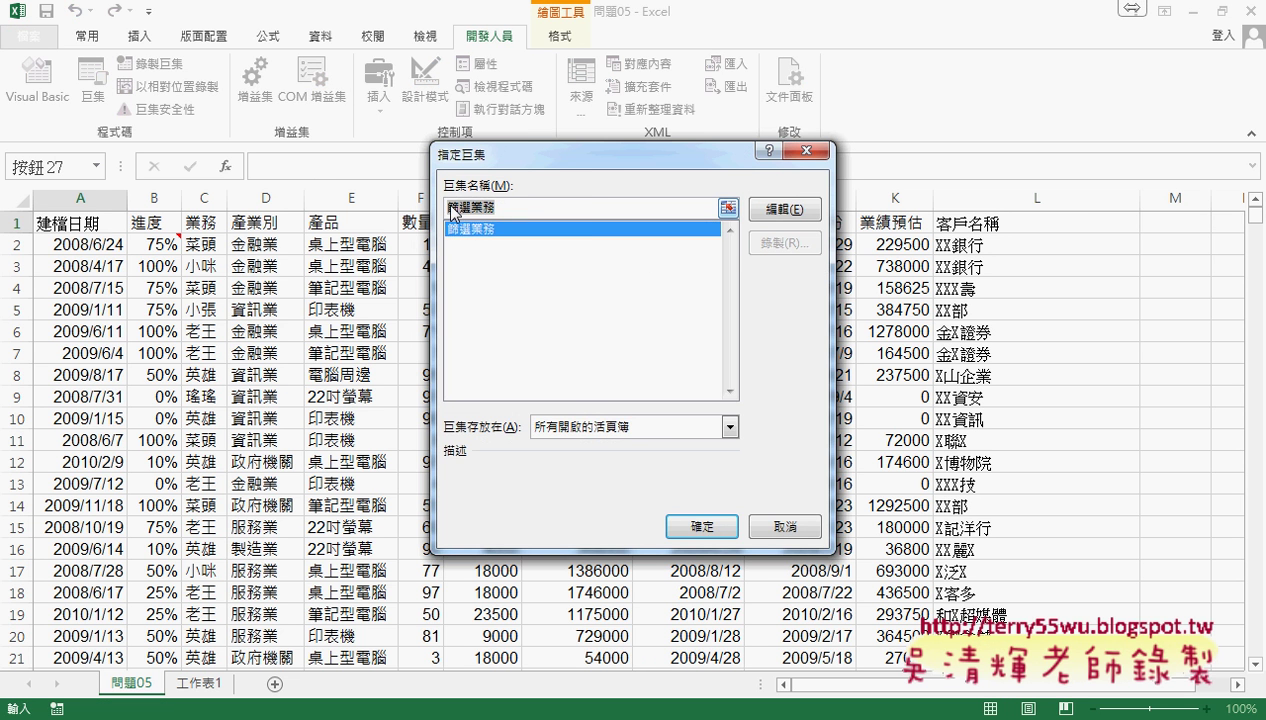
right_click(467, 205)
left_click(504, 238)
left_click(702, 526)
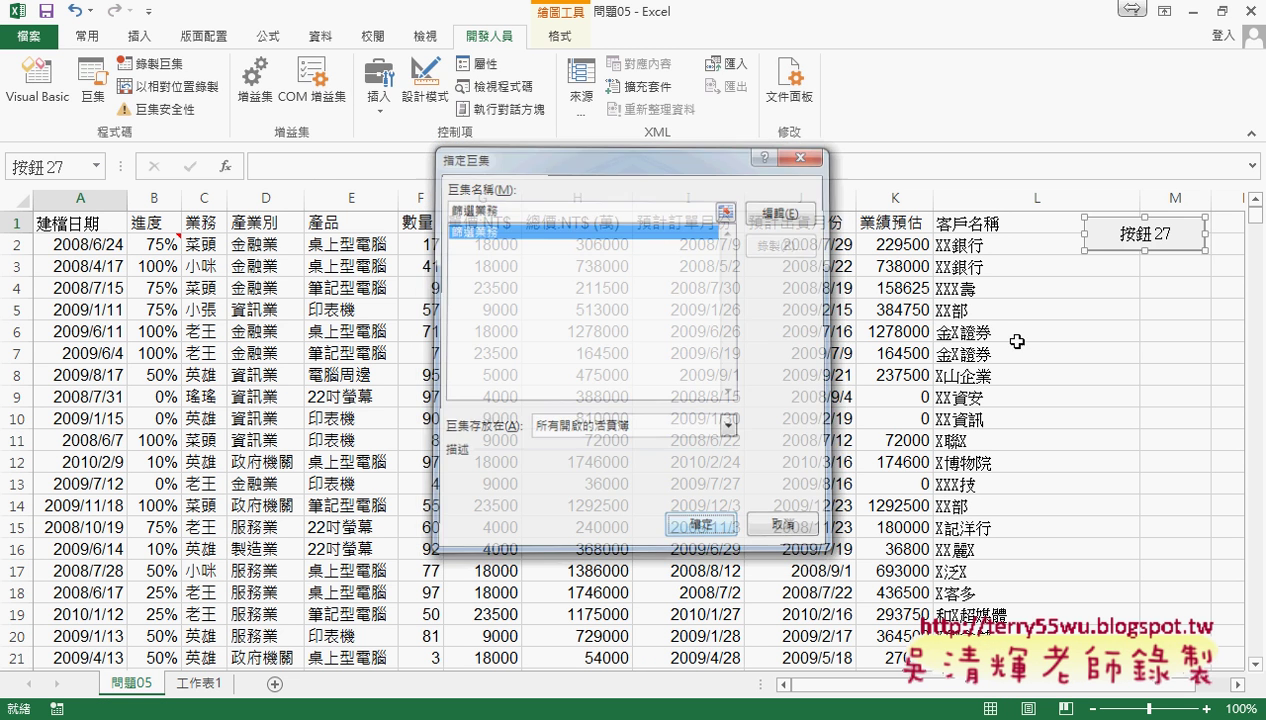
- Relabel the button 篩選業務 and run it to show the 請輸入業務姓名!! prompt
left_click(1120, 236)
key("Delete")
key("Delete")
key("Delete")
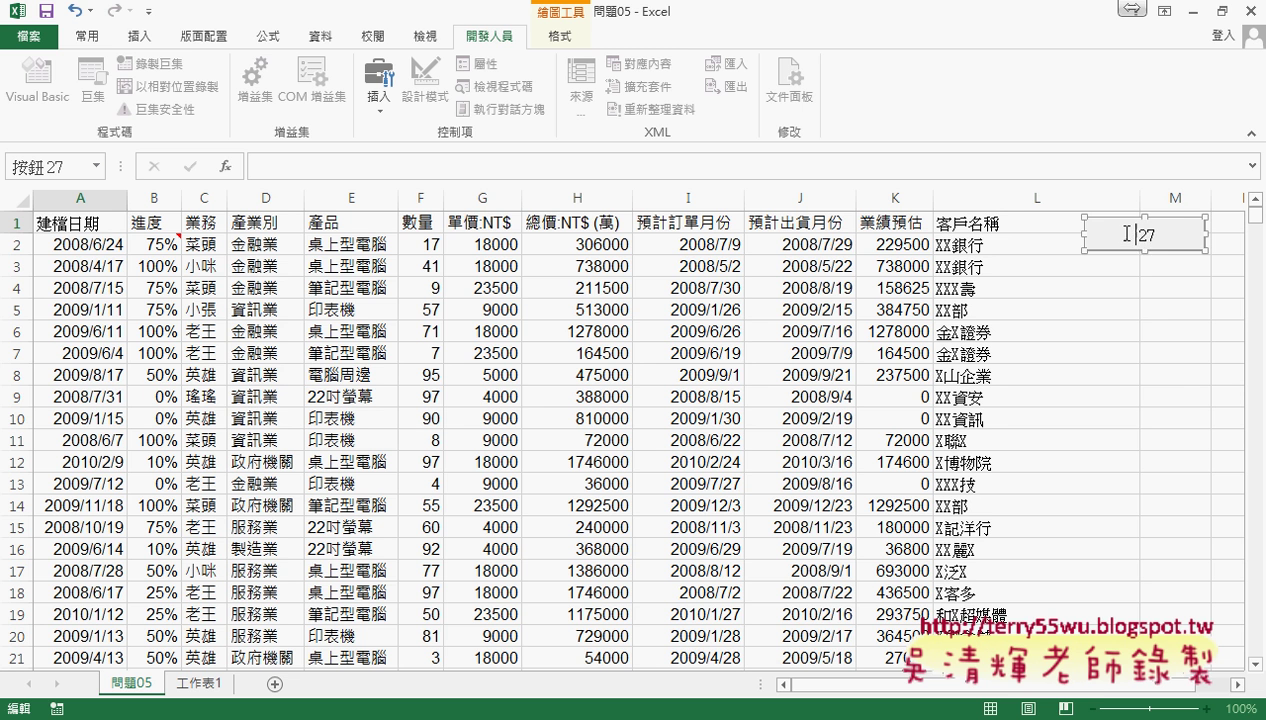
key("Delete")
key("Delete")
key("ctrl+v")
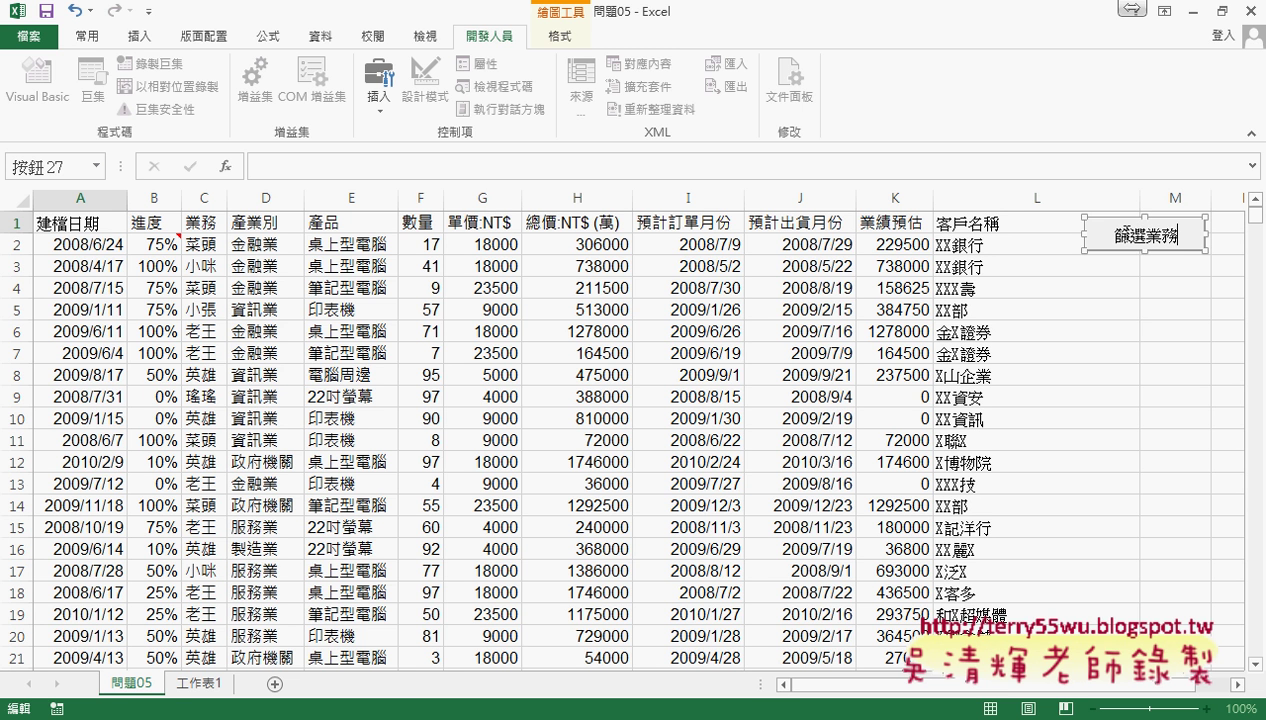
left_click(1185, 395)
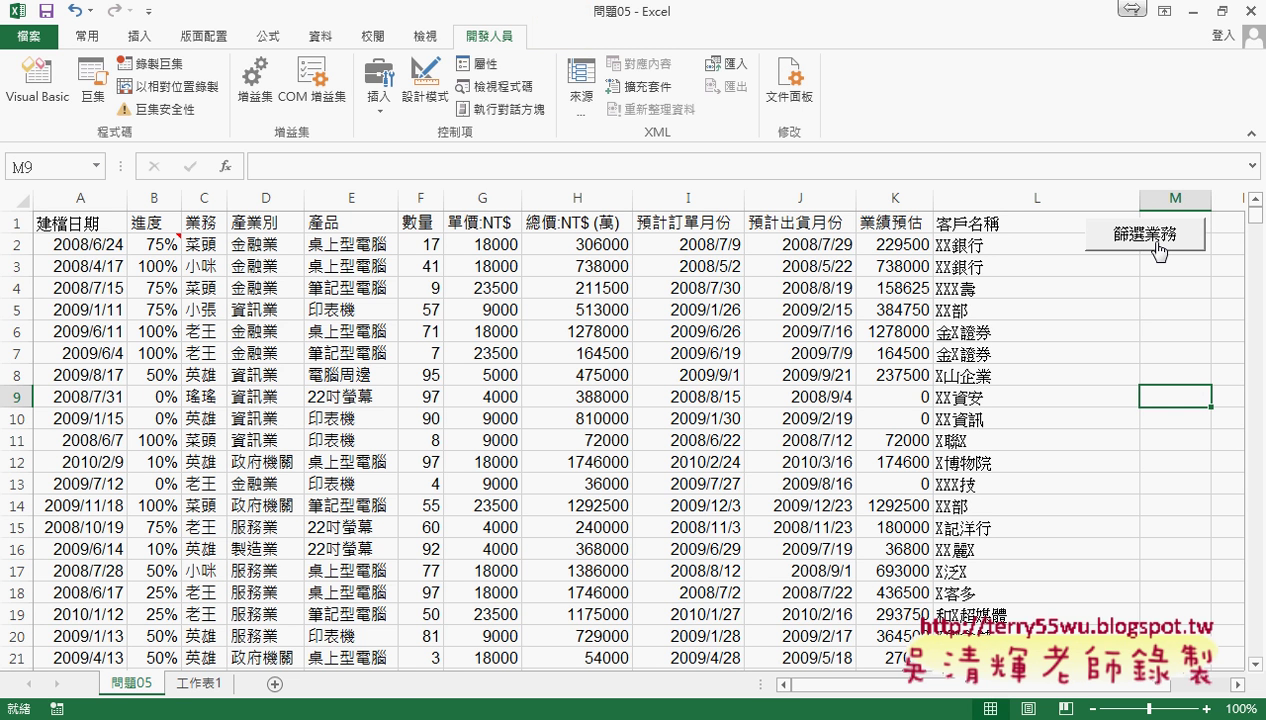
left_click(1156, 240)
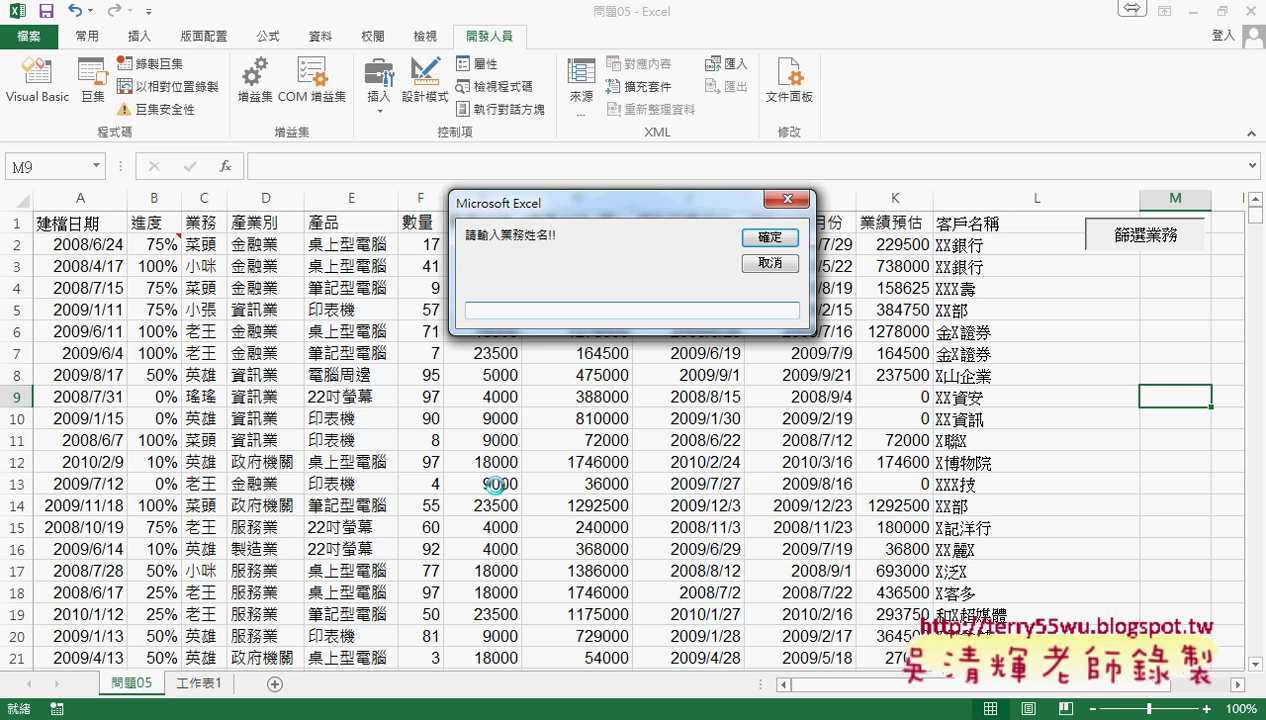
- Enter 小咪 as the salesperson name and confirm to create the 小咪 sheet
type("x")
key("BackSpace")
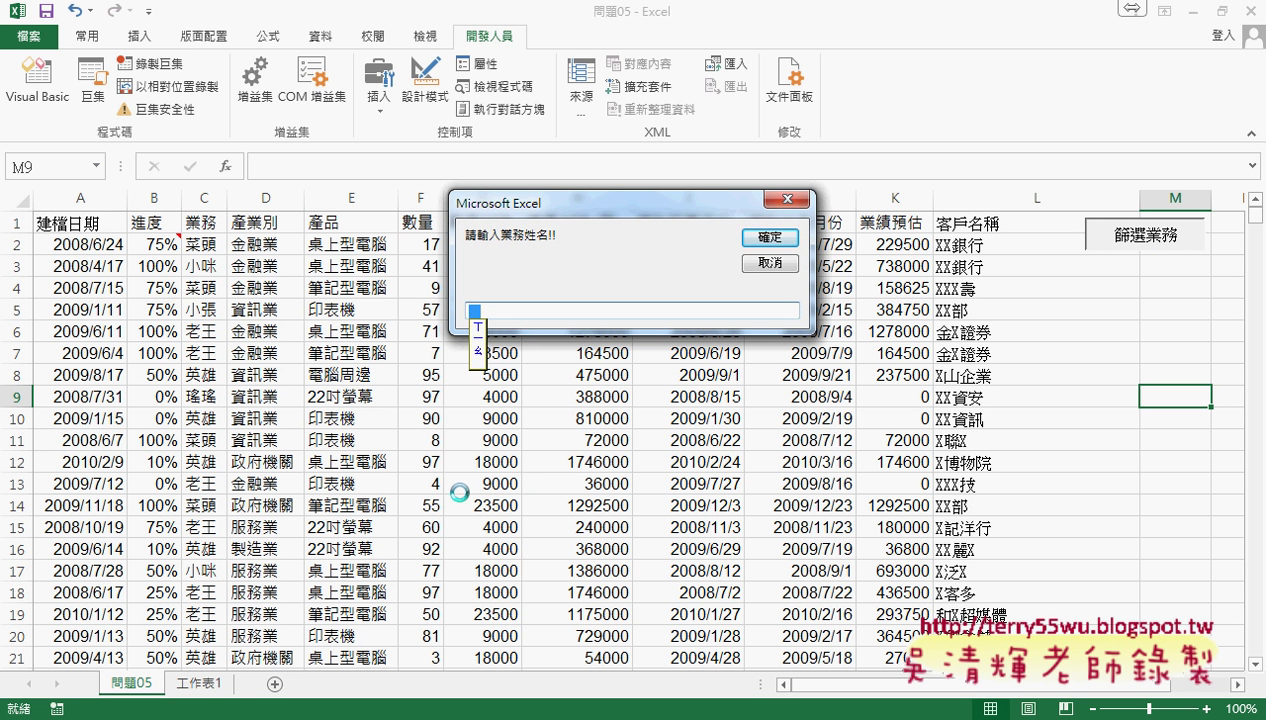
type("小咪")
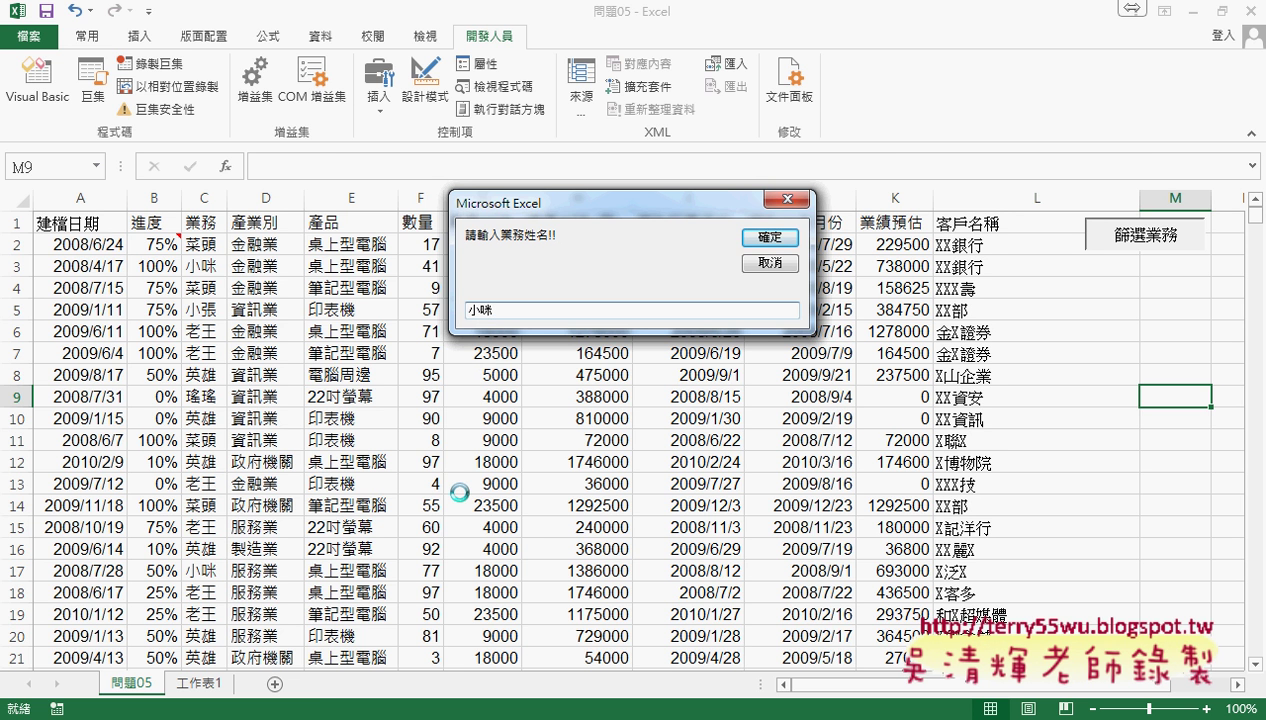
left_click(760, 238)
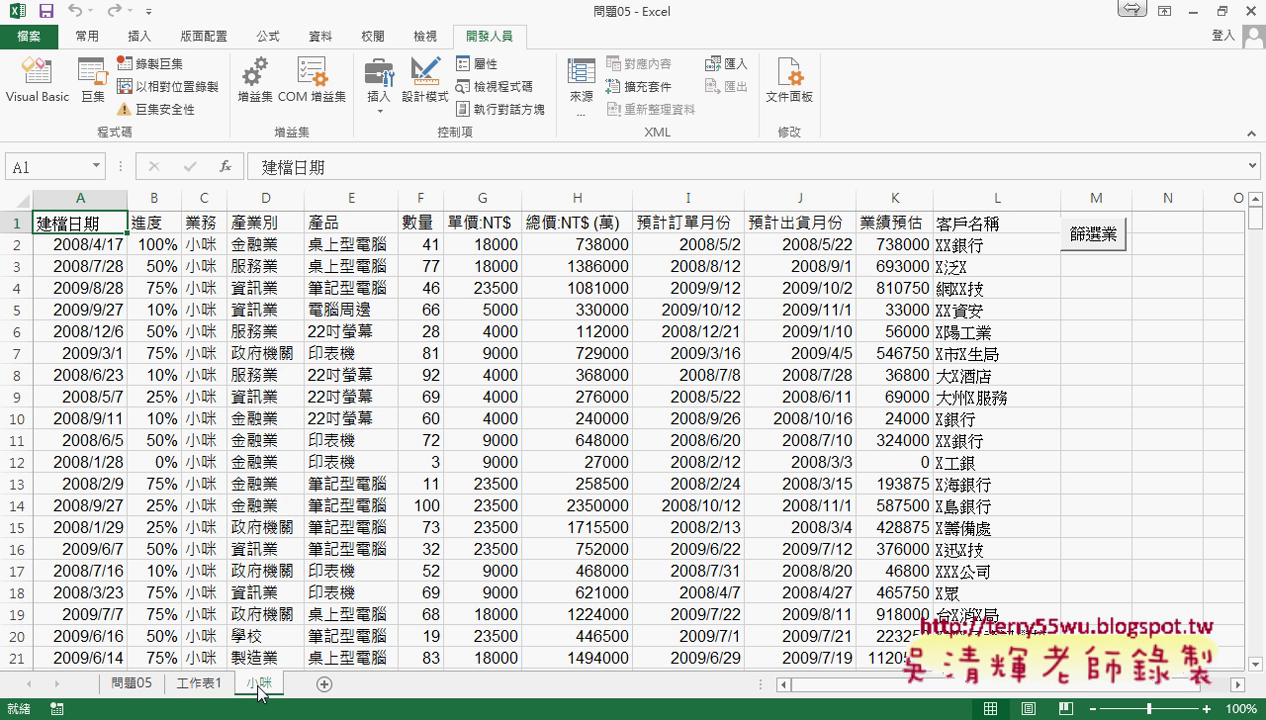
- From the 問題05 sheet, run 篩選業務 again with the name 老王
left_click(131, 683)
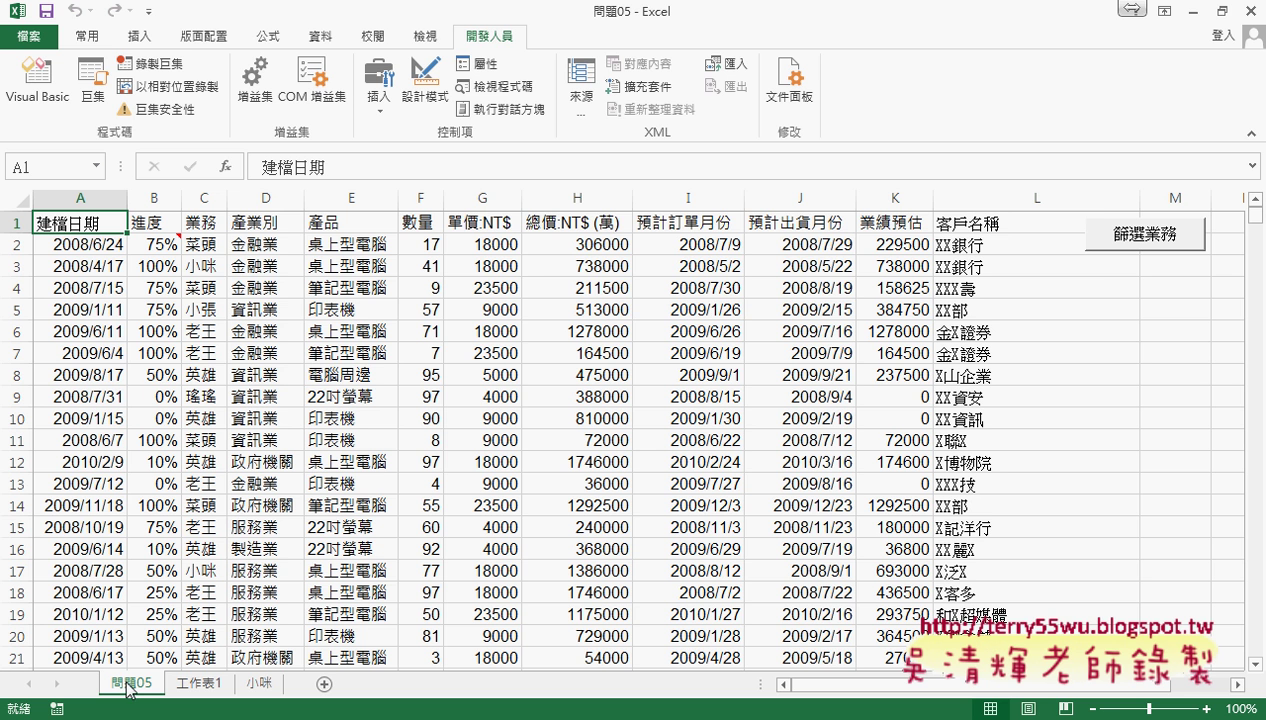
left_click(1145, 238)
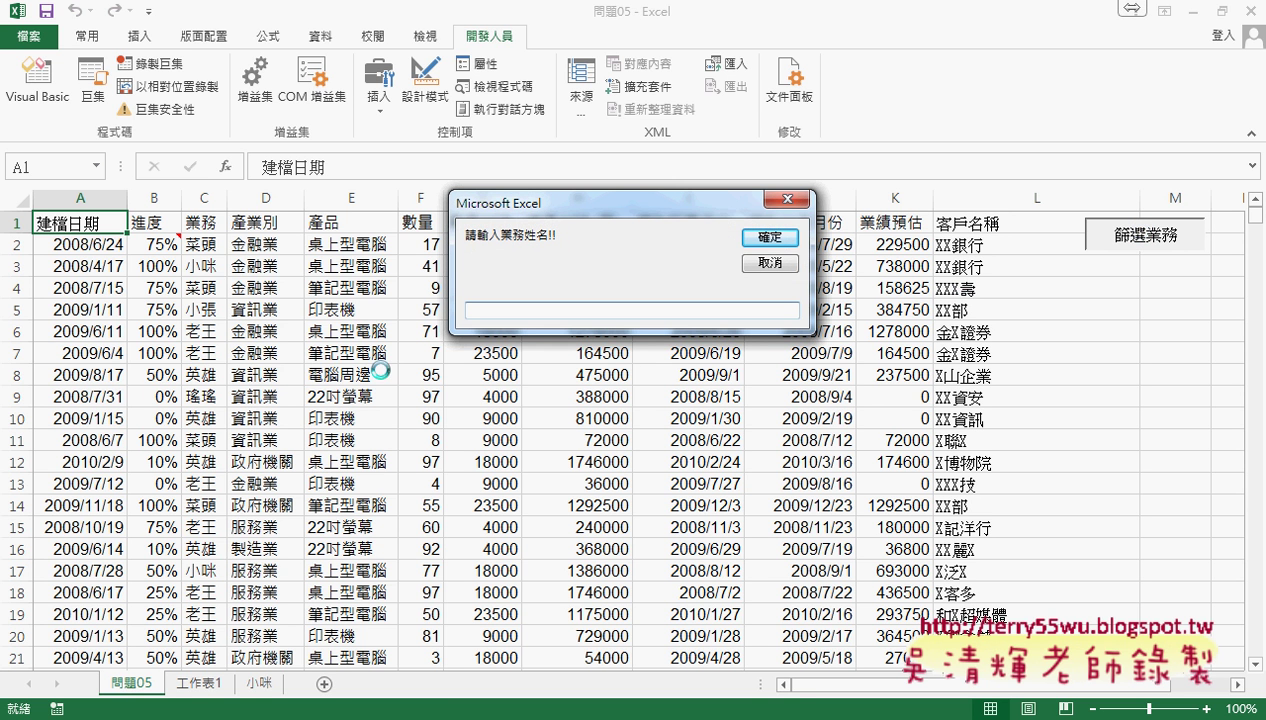
type("老")
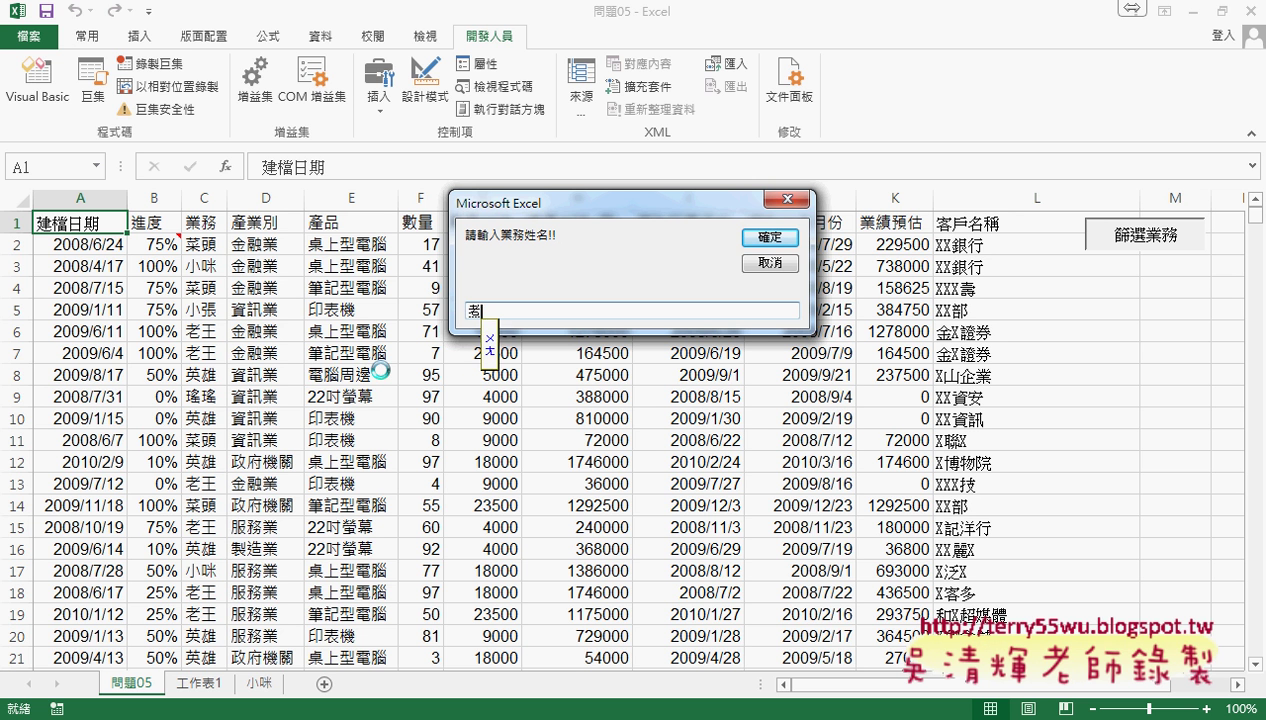
type("王")
key("Return")
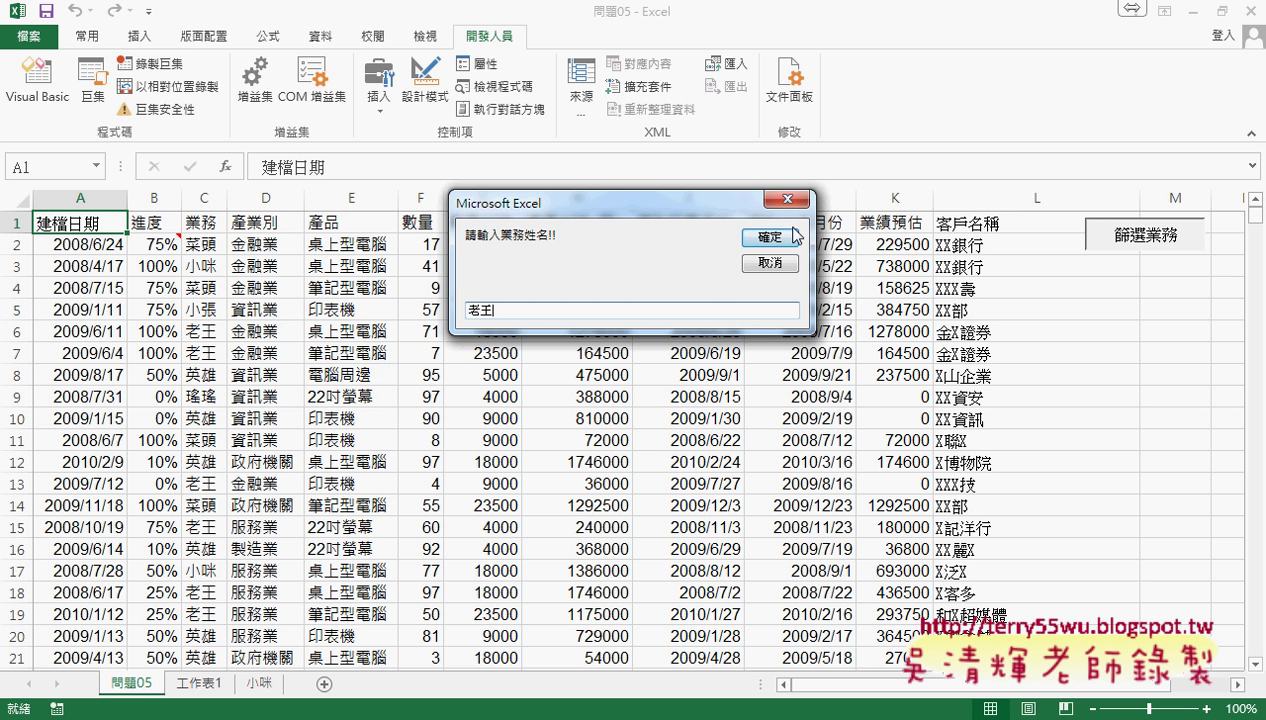
left_click(770, 237)
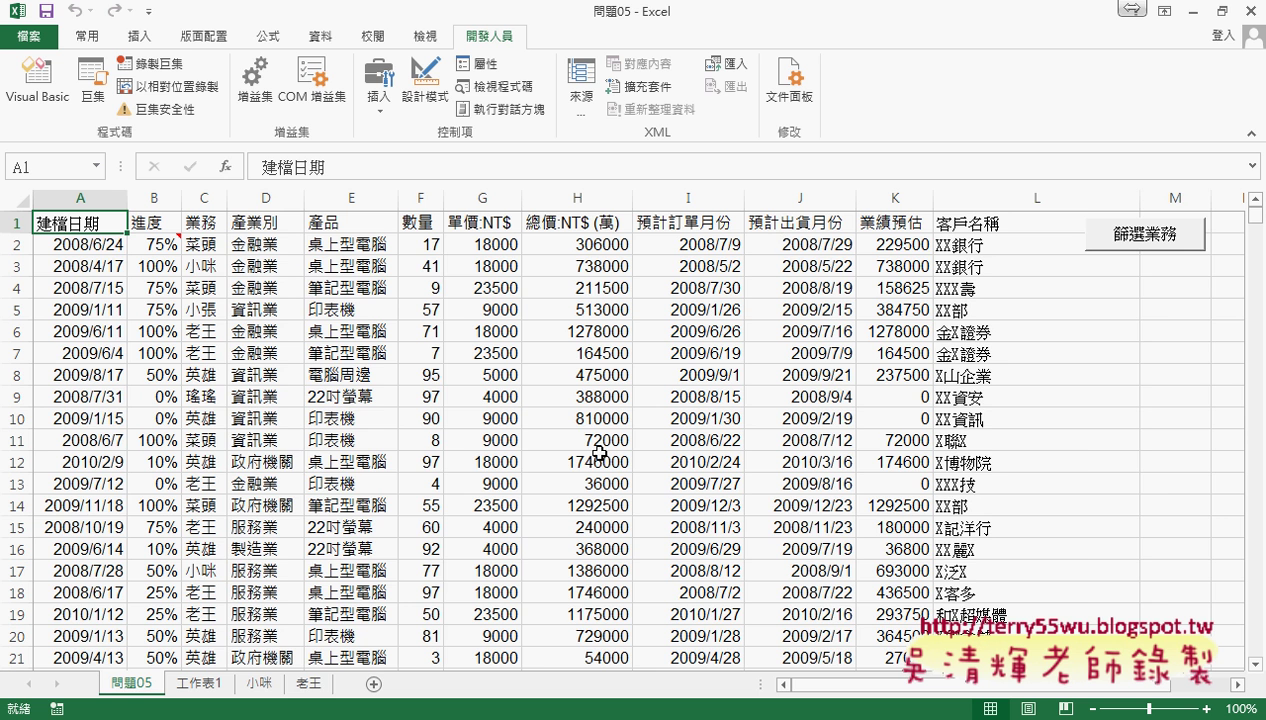
- Check the 老王 sheet against the 業務, 產業別 and 產品 columns (C, D, E) on 問題05
left_click(314, 685)
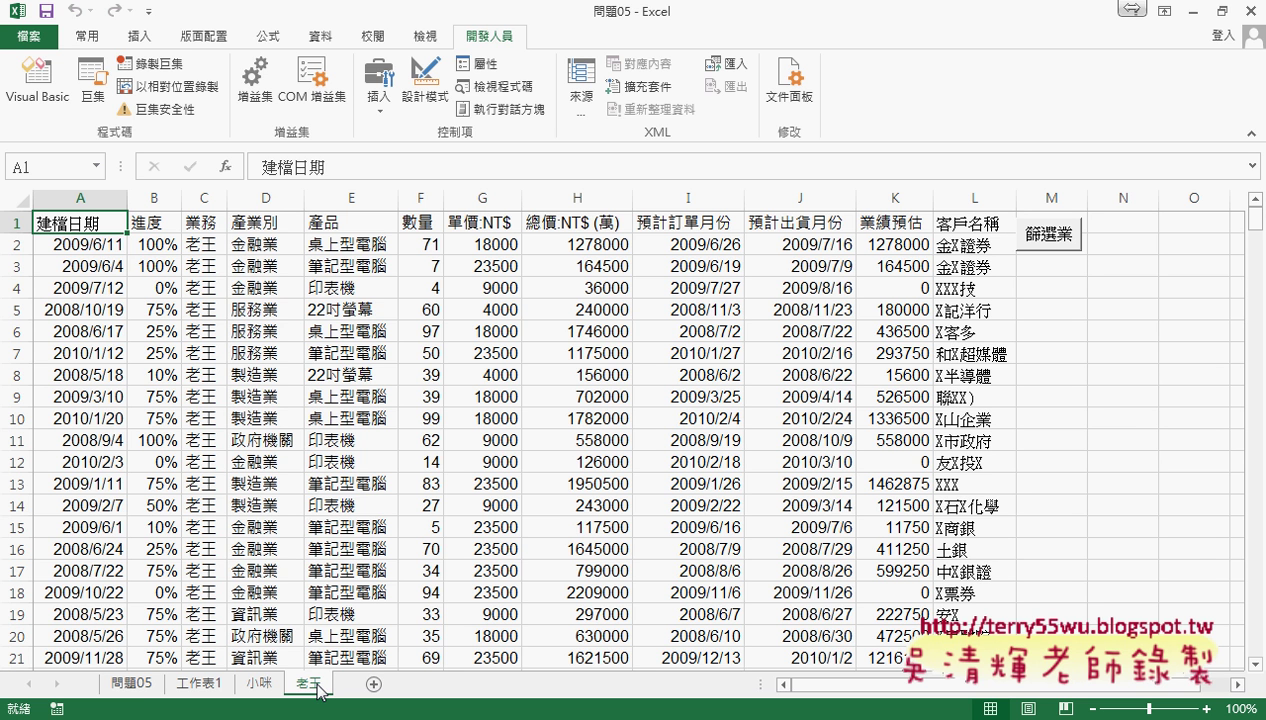
left_click(131, 683)
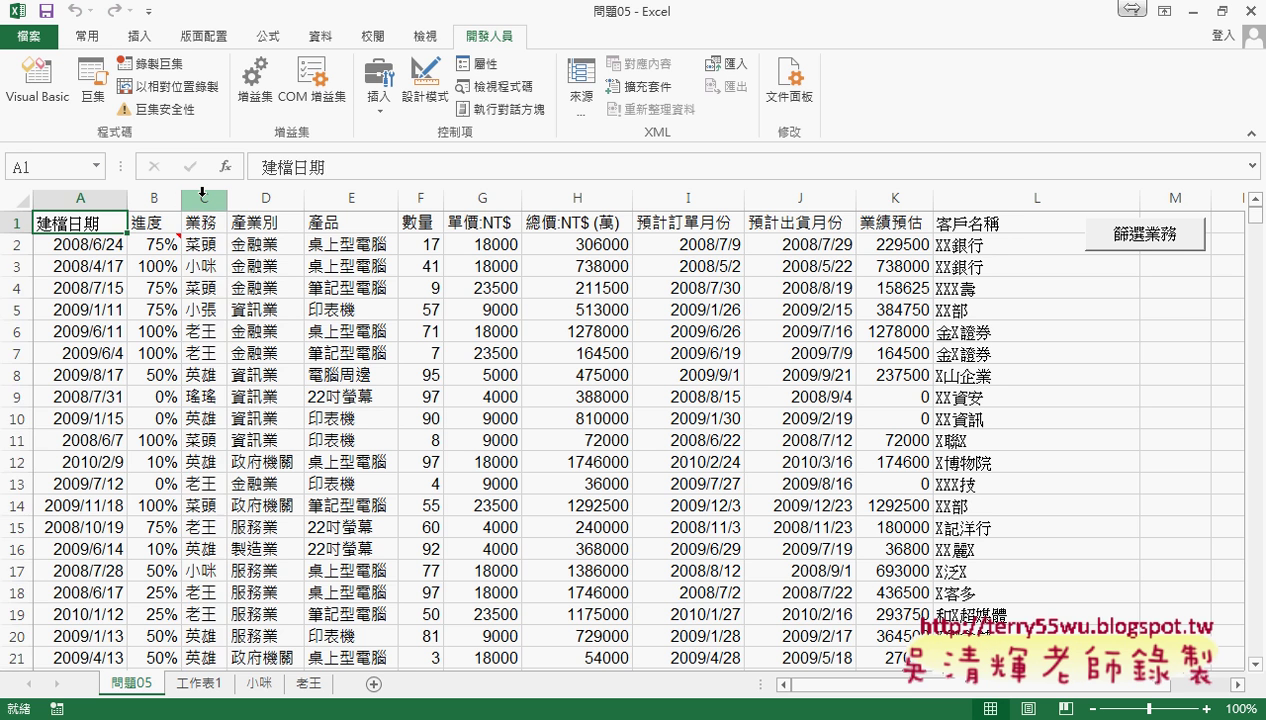
left_click(202, 195)
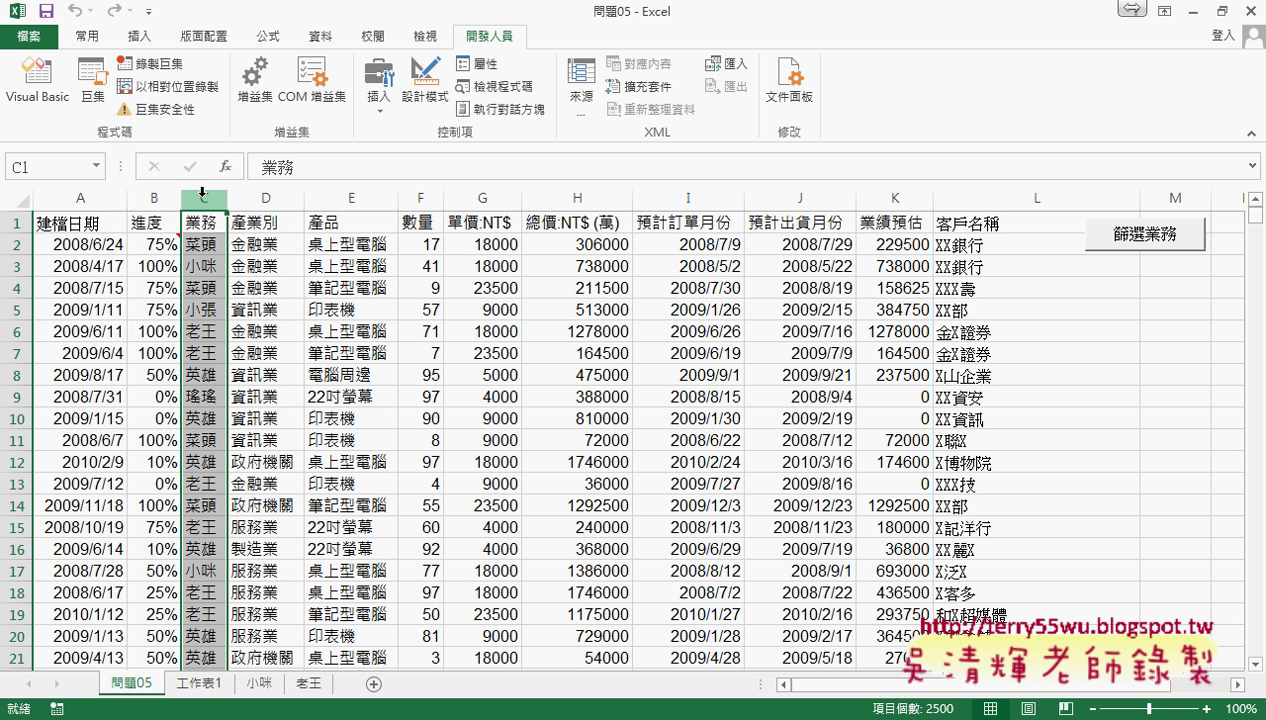
left_click(281, 198)
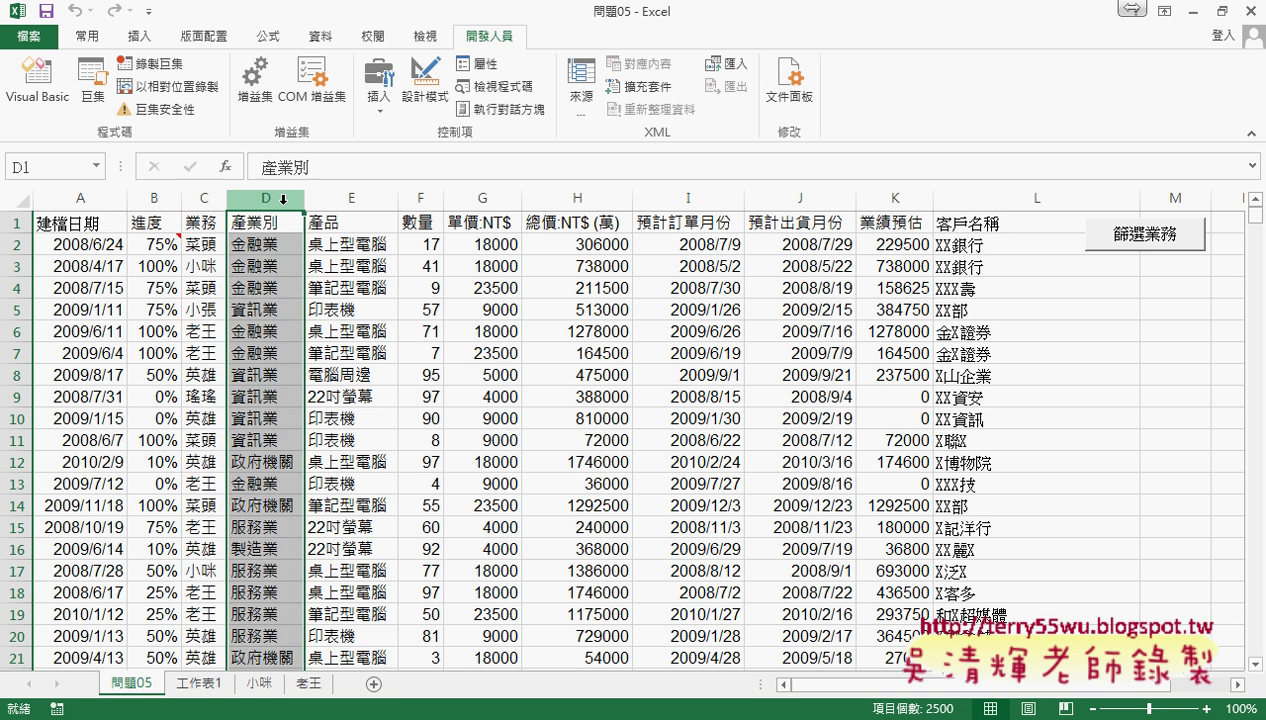
left_click(320, 198)
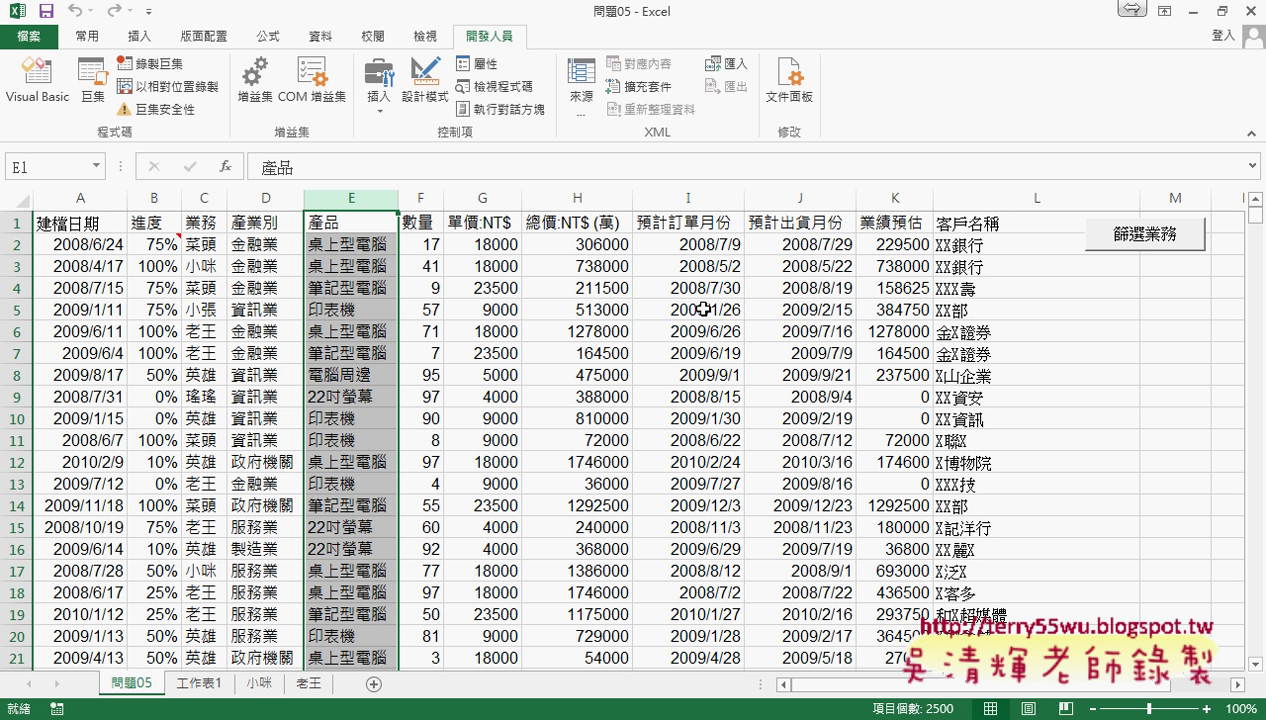
- Glance at the 小咪 sheet, then start 篩選業務 from 問題05 and enter 小咪 as the name
left_click(258, 683)
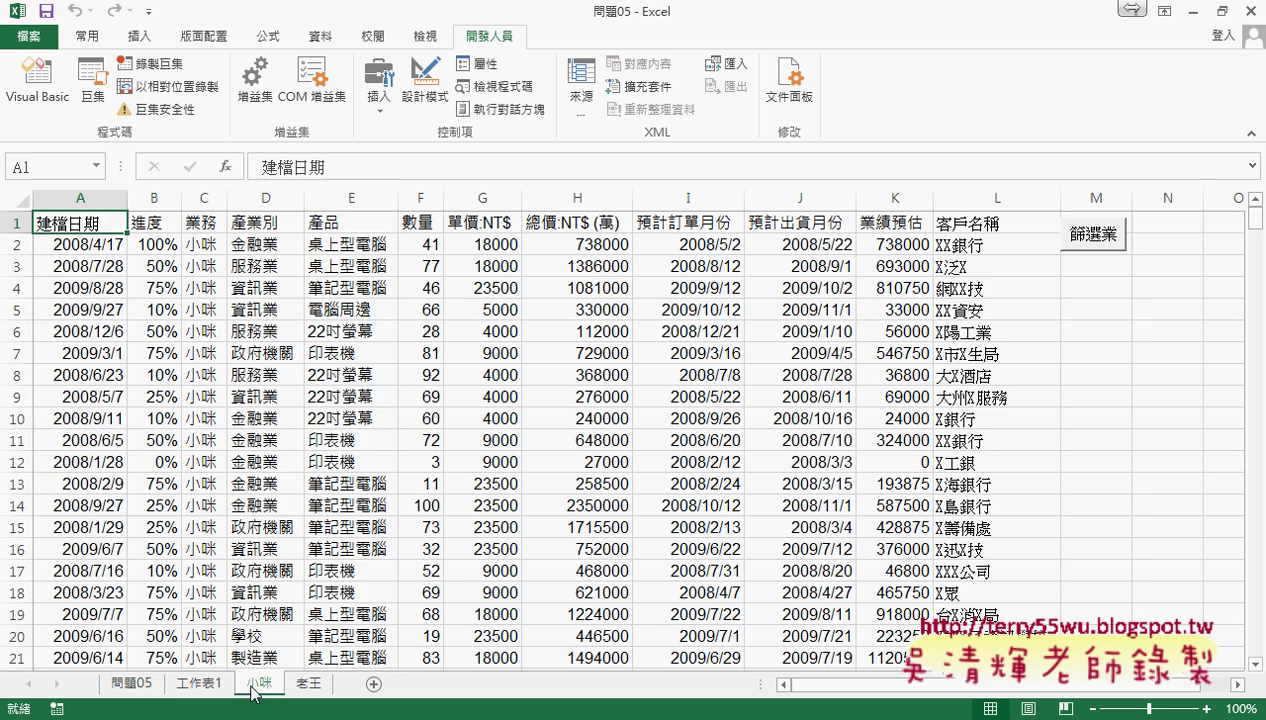
left_click(130, 683)
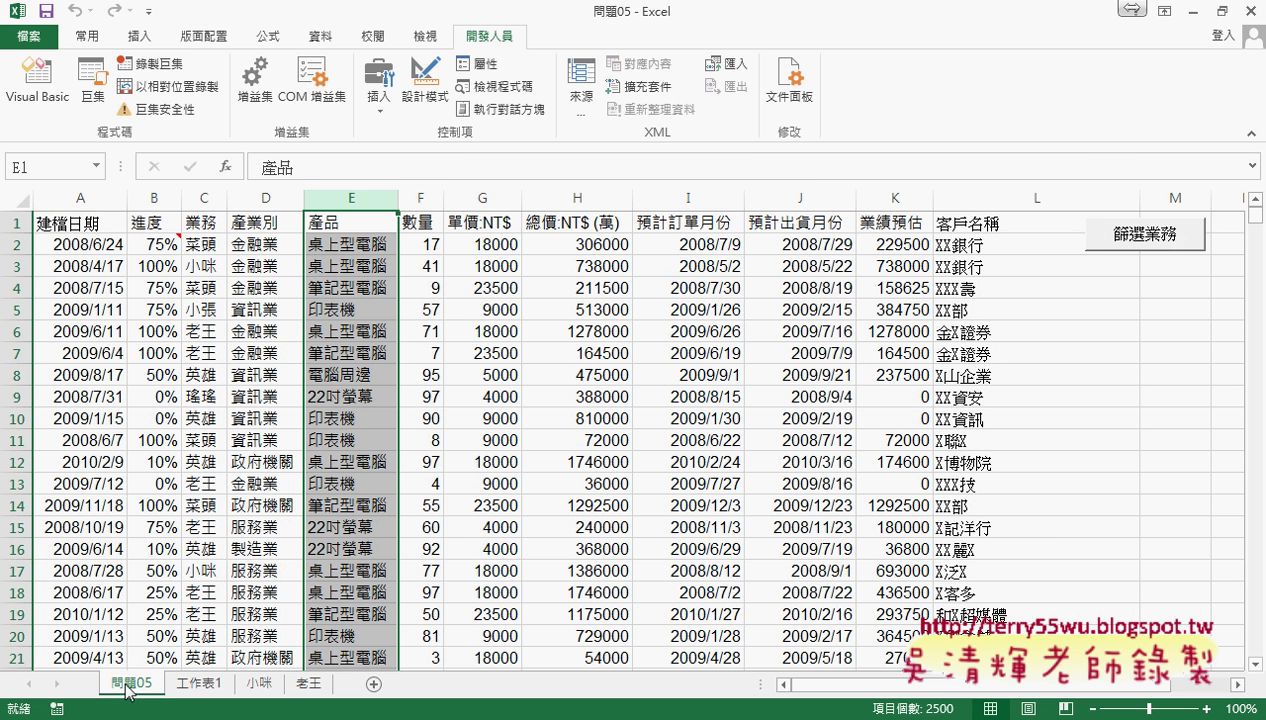
left_click(1142, 238)
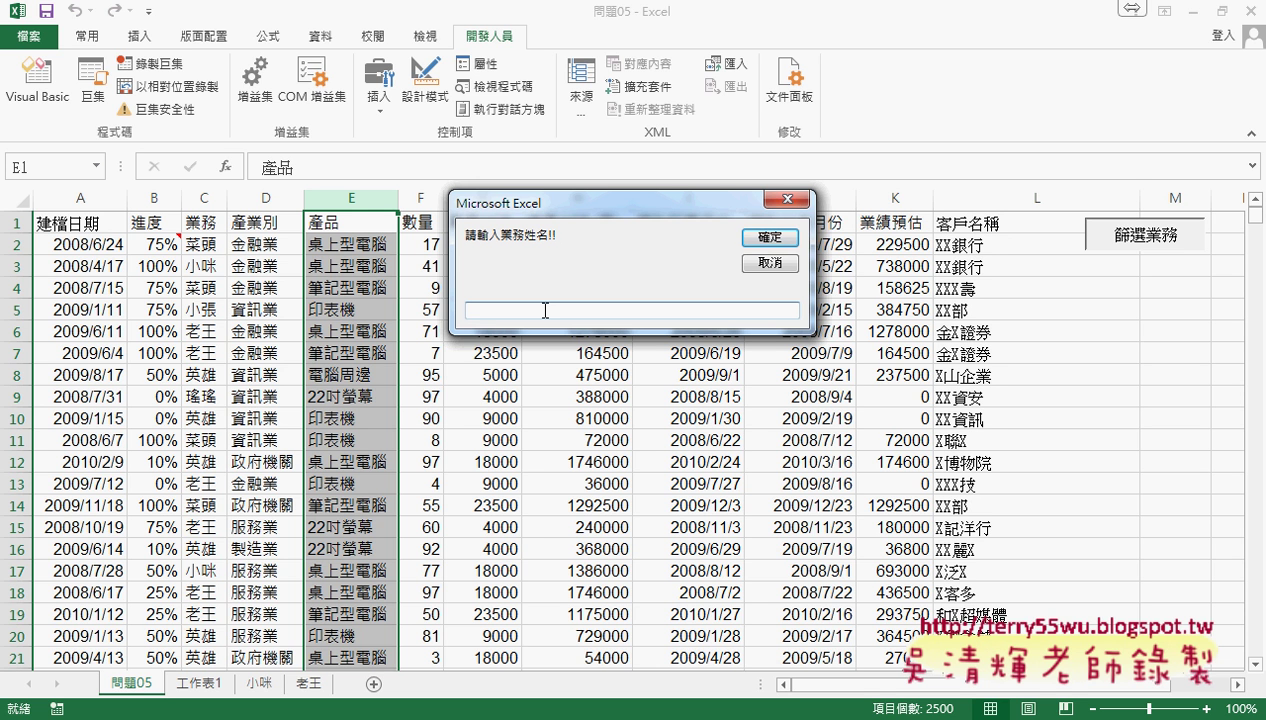
type("小咪")
left_click_drag(506, 290, 504, 328)
left_click_drag(258, 695, 266, 667)
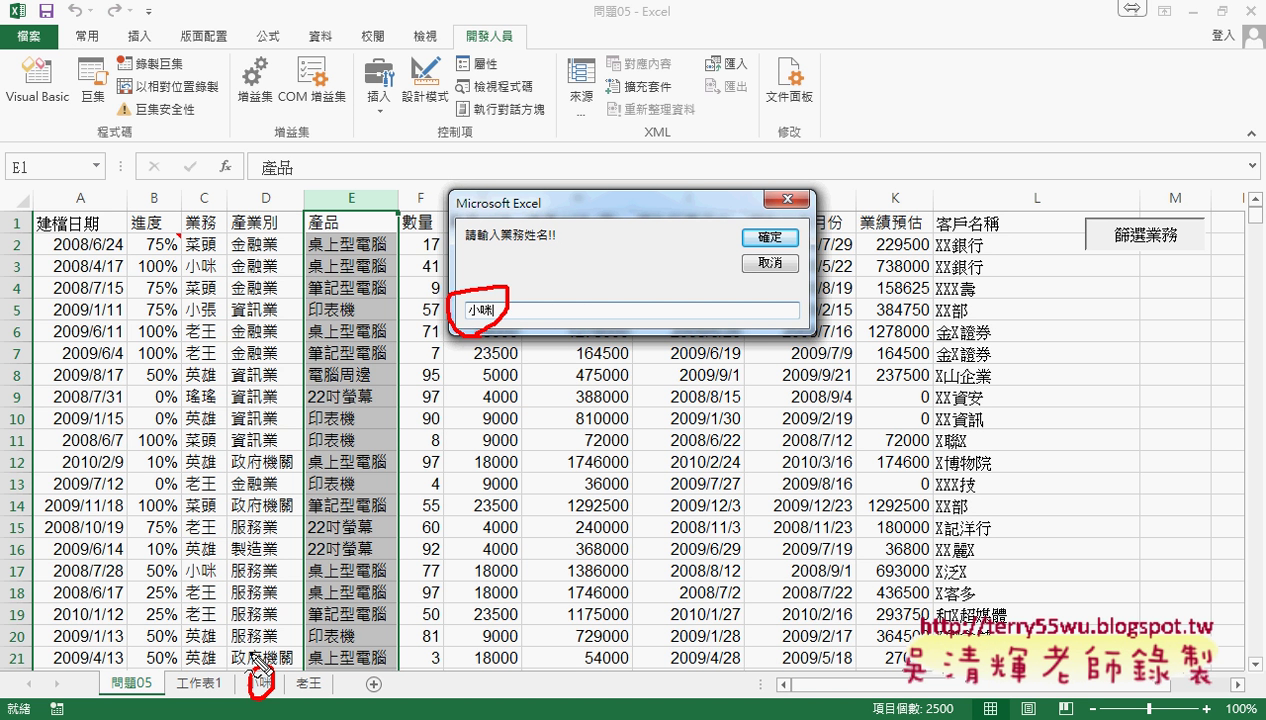
key("Escape")
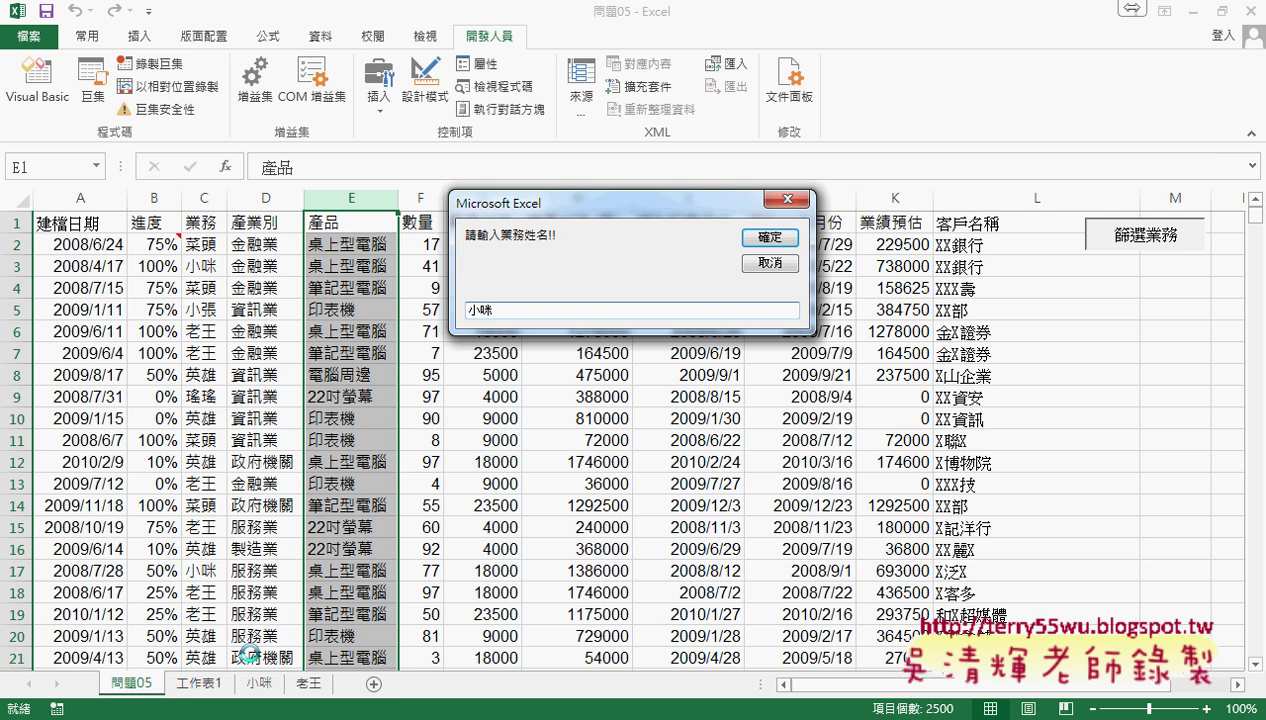
- Confirm 小咪 at the prompt, triggering run-time error 1004 because the sheet name already exists
left_click(778, 240)
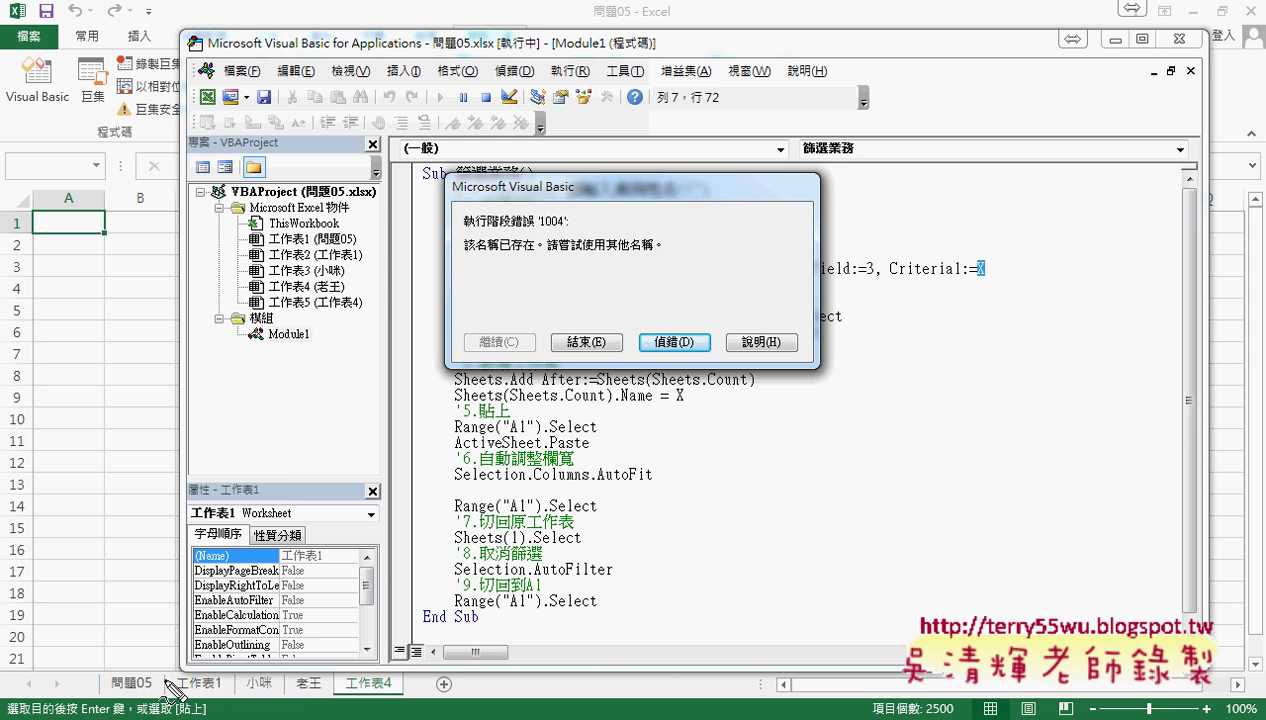
left_click_drag(262, 668, 270, 666)
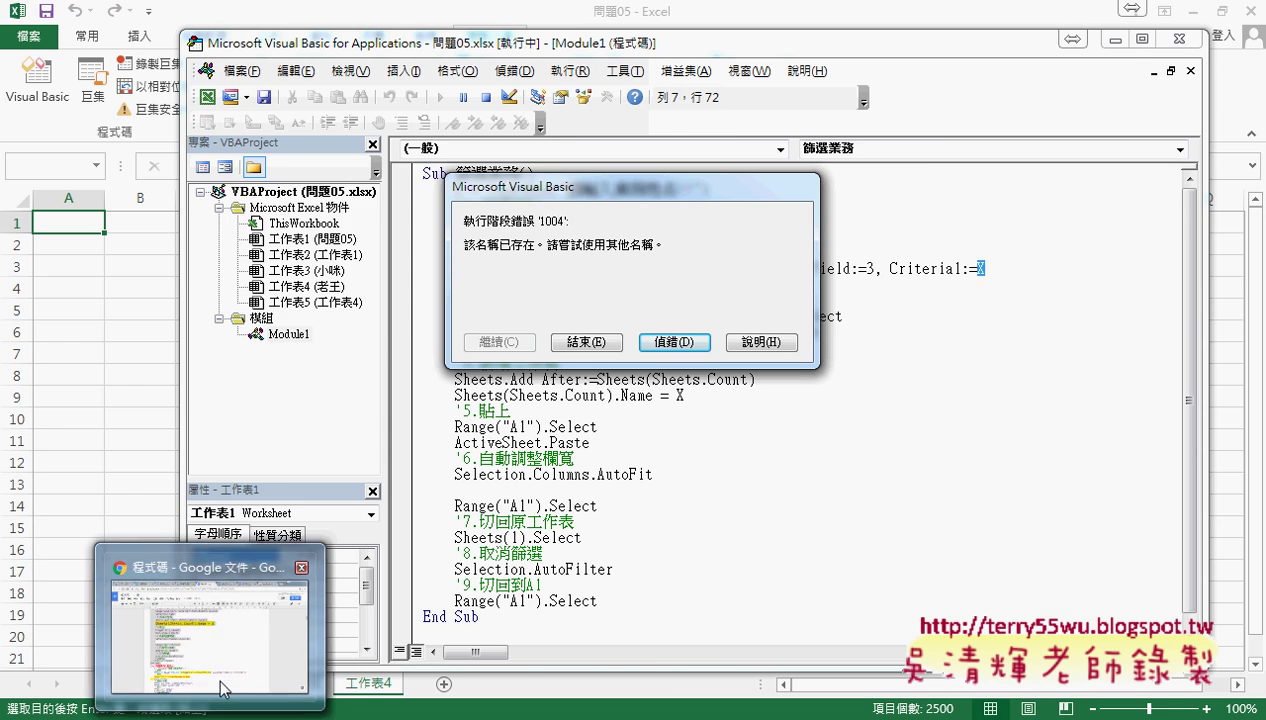
- Switch to the Google Docs 程式碼 notes and scroll through the 篩選業務 VBA code
left_click(240, 615)
scroll(480, 481, "up", 3)
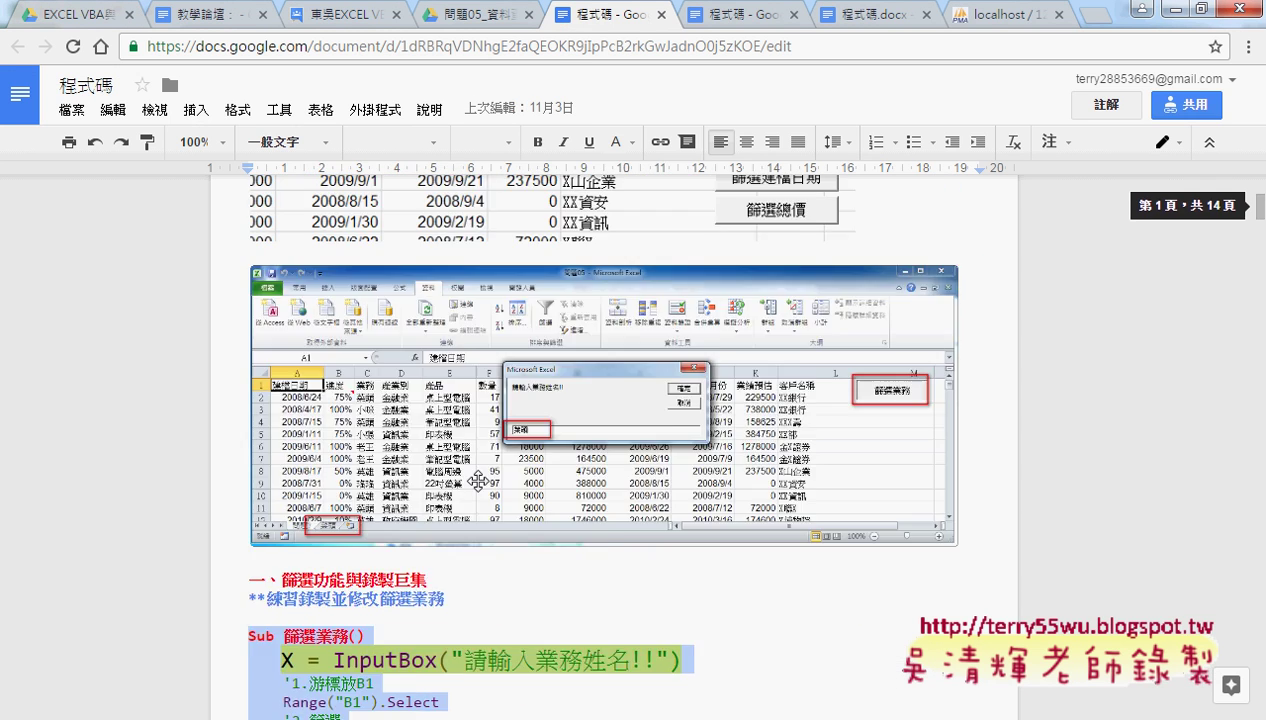
scroll(480, 481, "up", 3)
scroll(480, 481, "up", 3)
scroll(710, 390, "up", 2)
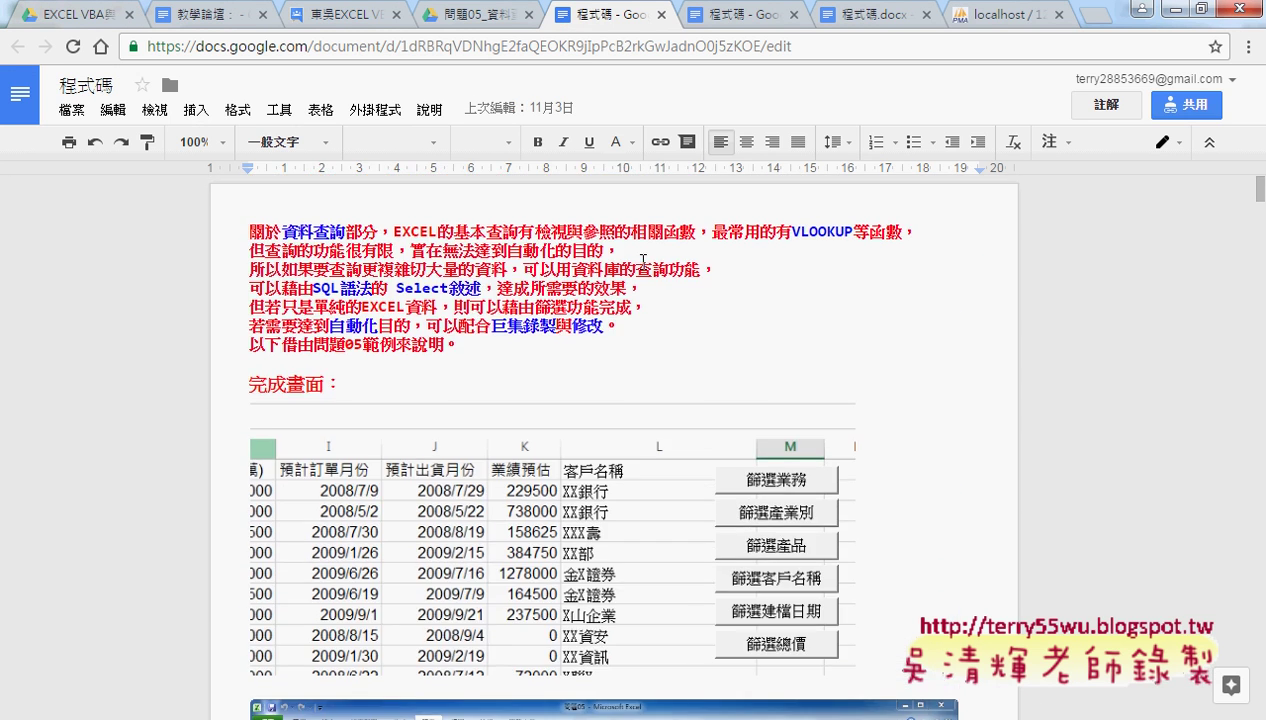
scroll(724, 408, "down", 2)
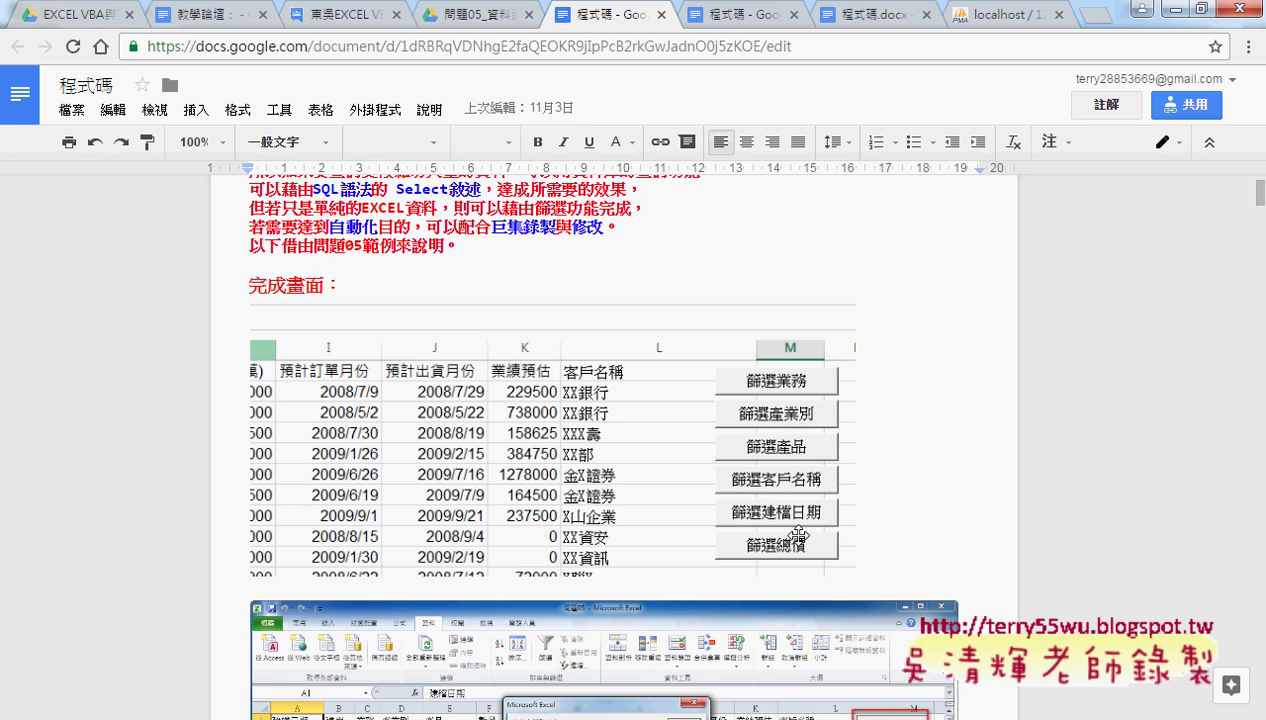
scroll(1050, 540, "down", 3)
scroll(1066, 543, "down", 1)
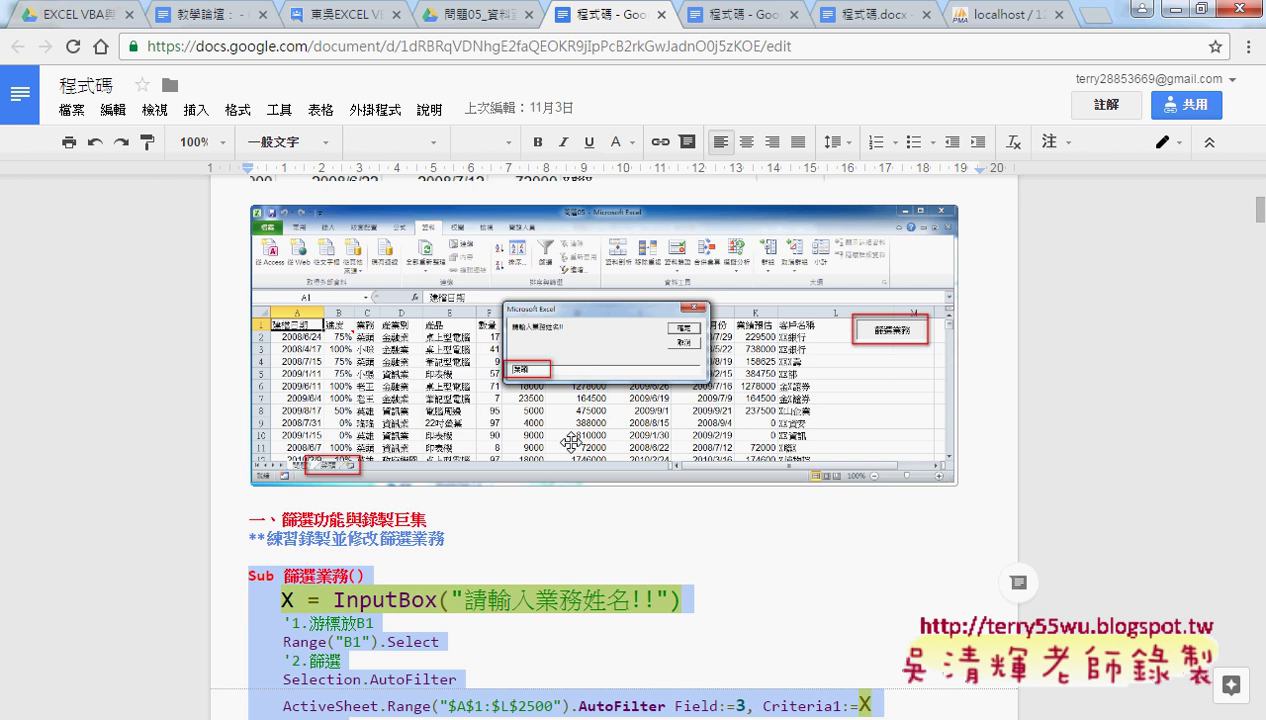
scroll(566, 440, "down", 3)
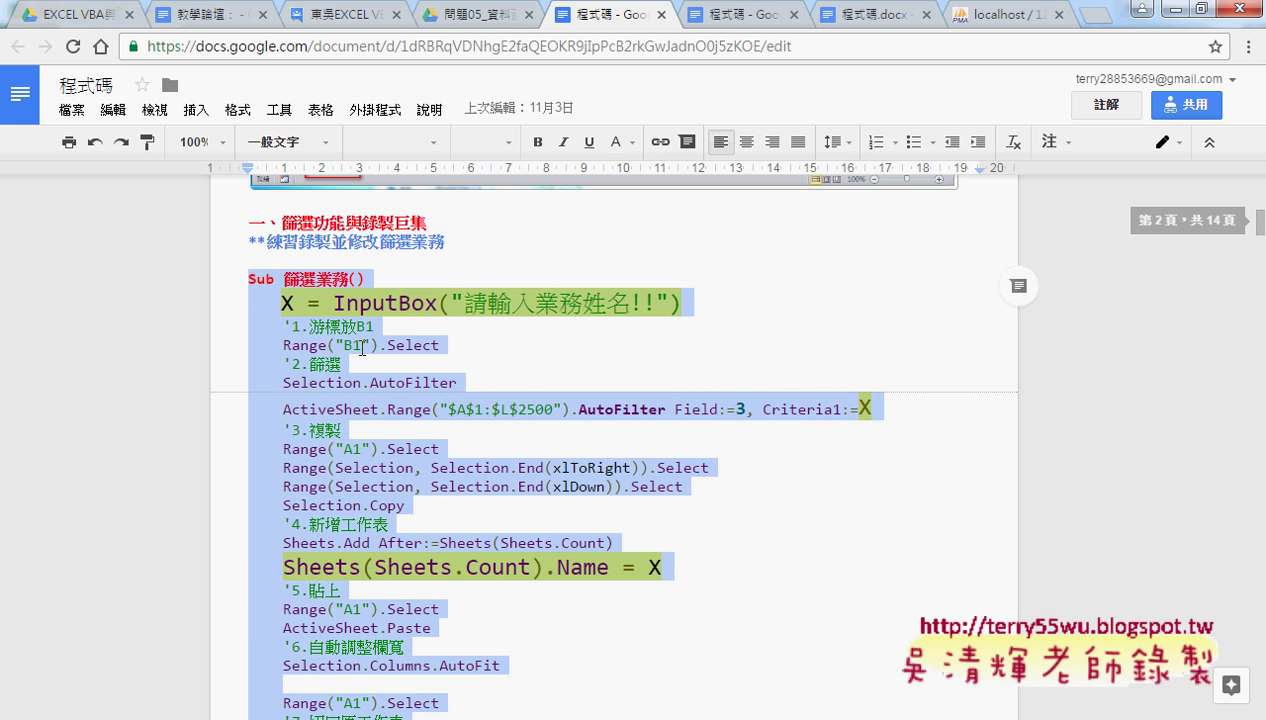
scroll(430, 405, "down", 1)
scroll(505, 432, "down", 3)
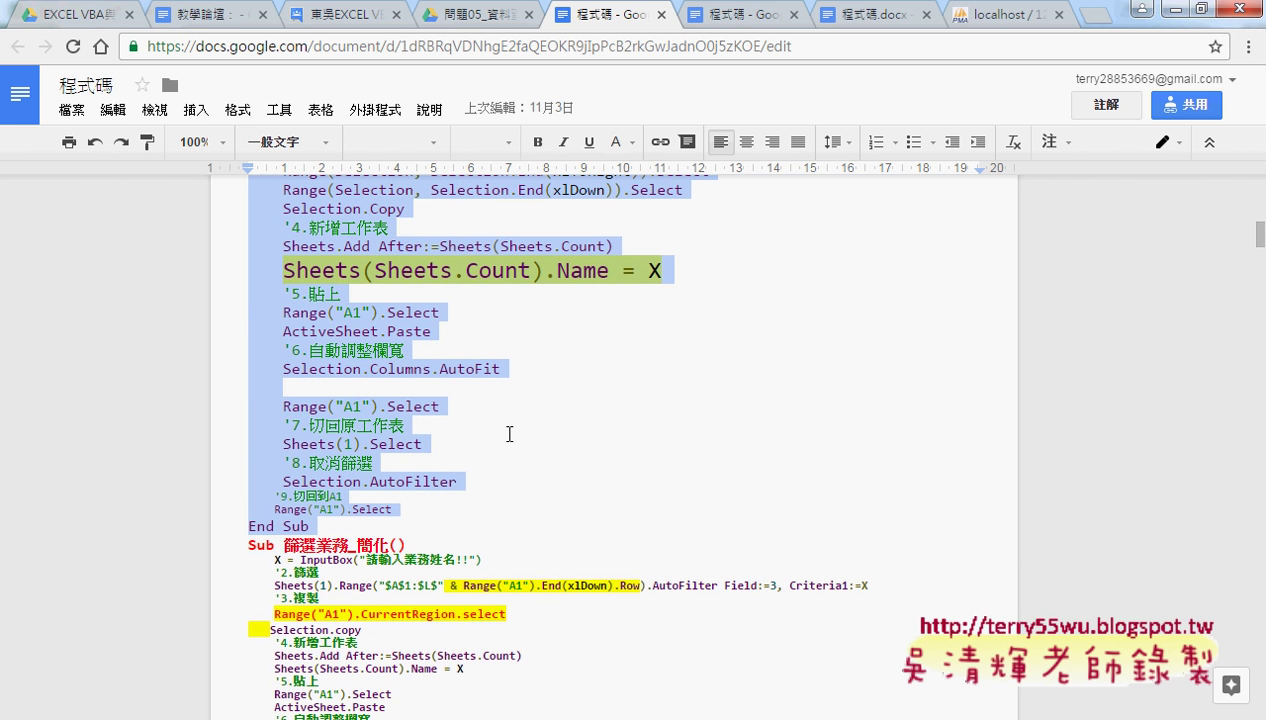
scroll(560, 460, "down", 2)
scroll(580, 476, "down", 1)
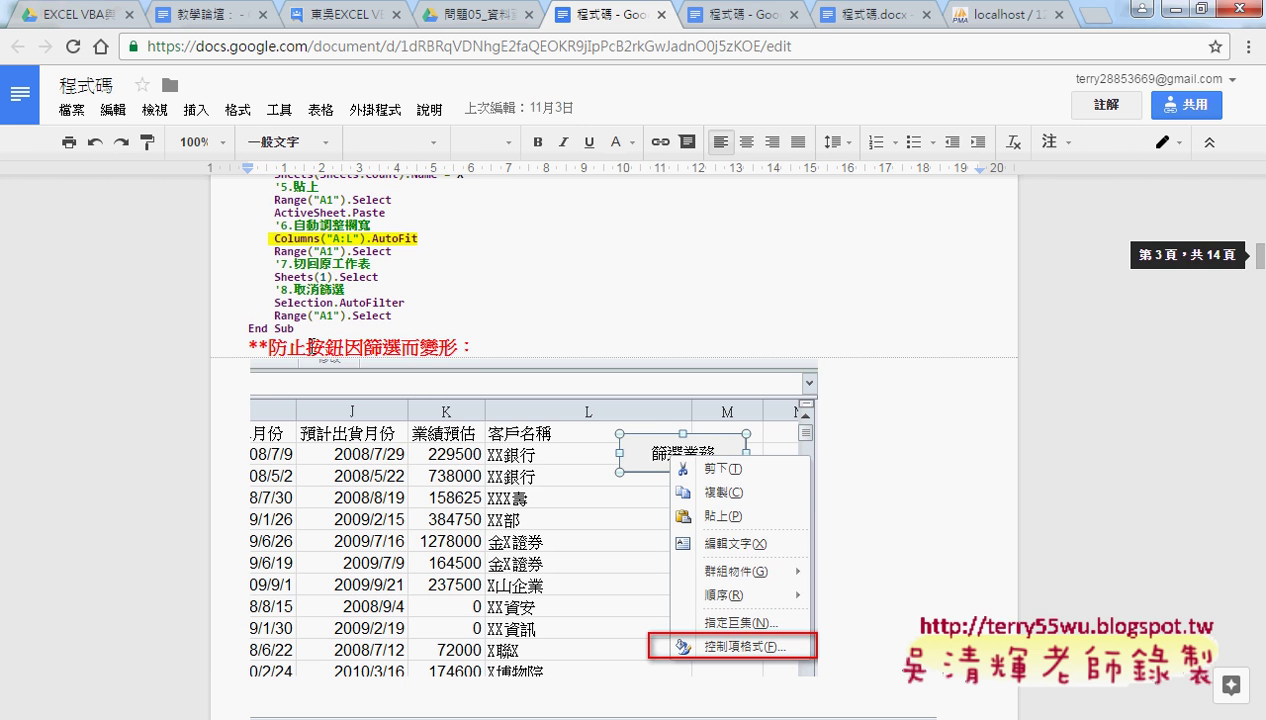
- Select the heading about keeping the button undistorted, then scroll back up to the code
left_click_drag(305, 345, 457, 345)
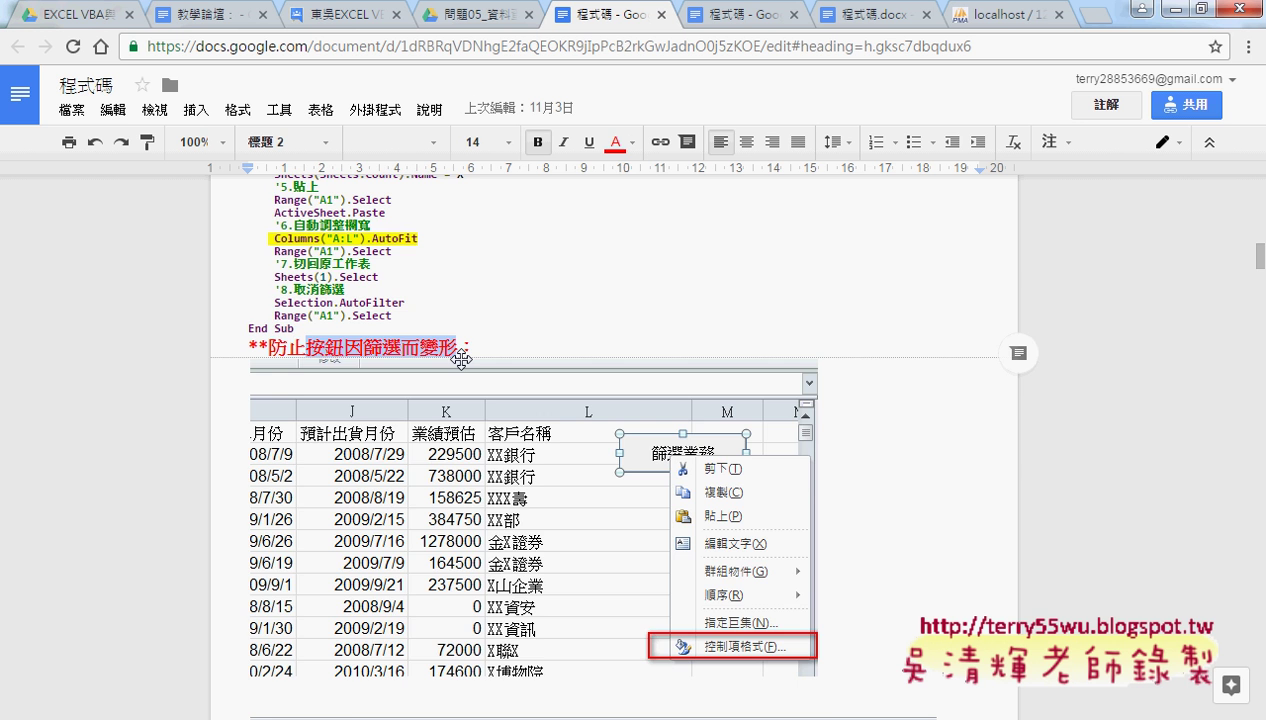
scroll(461, 359, "up", 5)
scroll(463, 359, "up", 2)
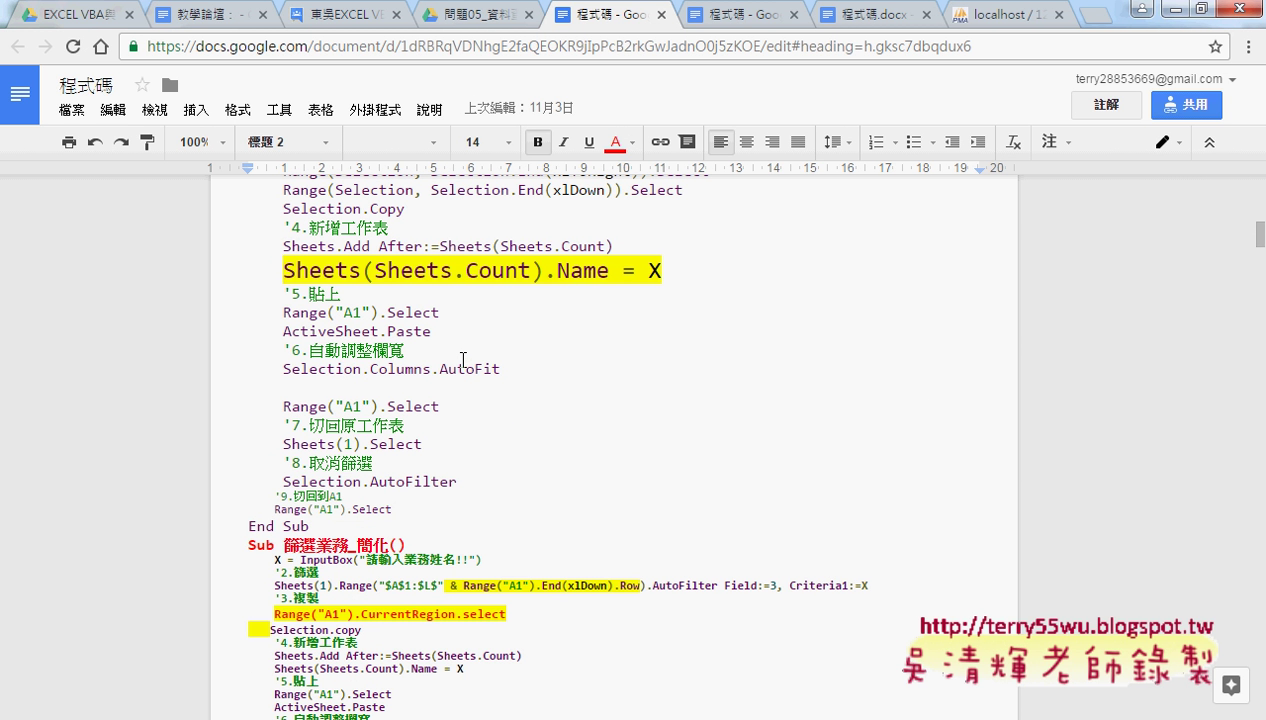